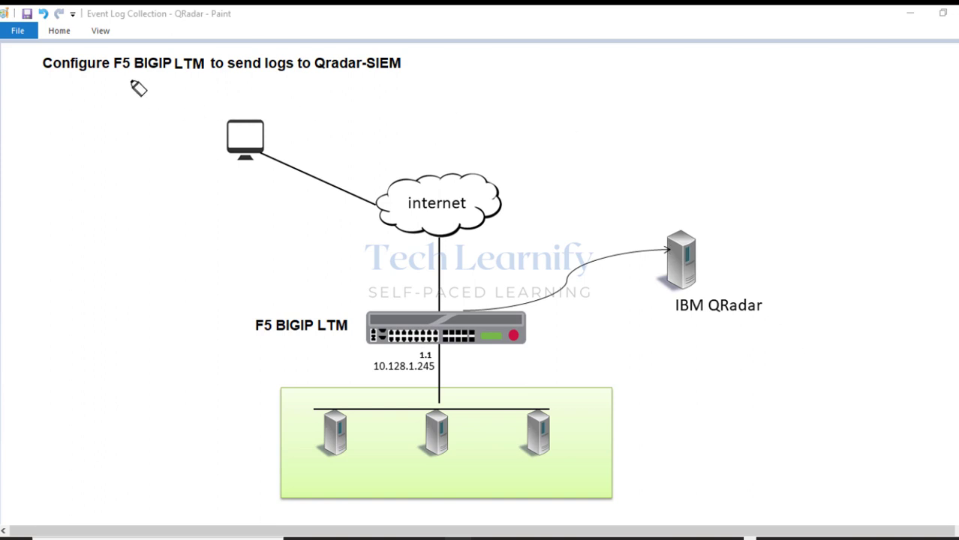
# Highlight and then clear the F5 BIGIP LTM and Qradar-SIEM labels, then minimize Paint behind PuTTY.
pyautogui.moveTo(194, 70)
pyautogui.mouseDown()
pyautogui.moveTo(129, 60)
pyautogui.moveTo(184, 57)
pyautogui.moveTo(124, 86)
pyautogui.mouseUp()
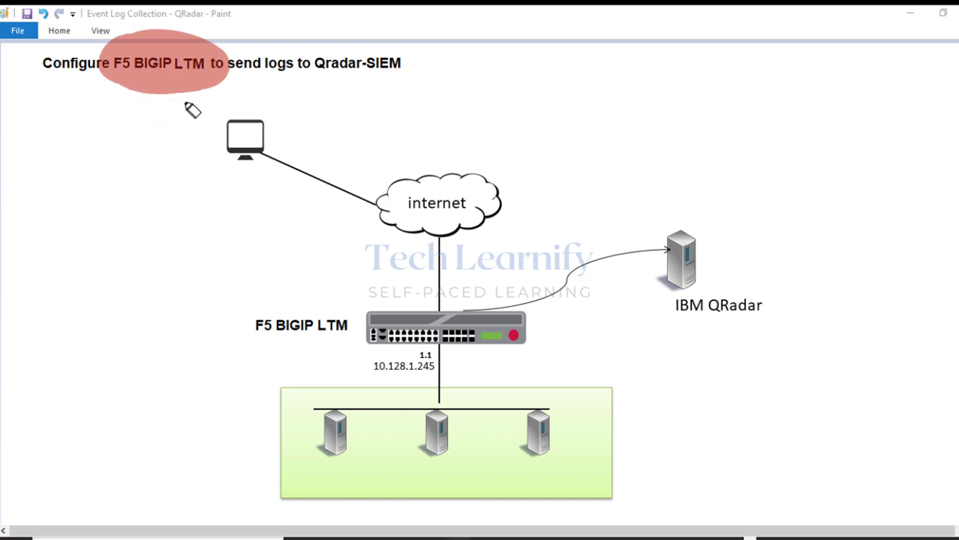
pyautogui.moveTo(326, 71); pyautogui.dragTo(376, 71)
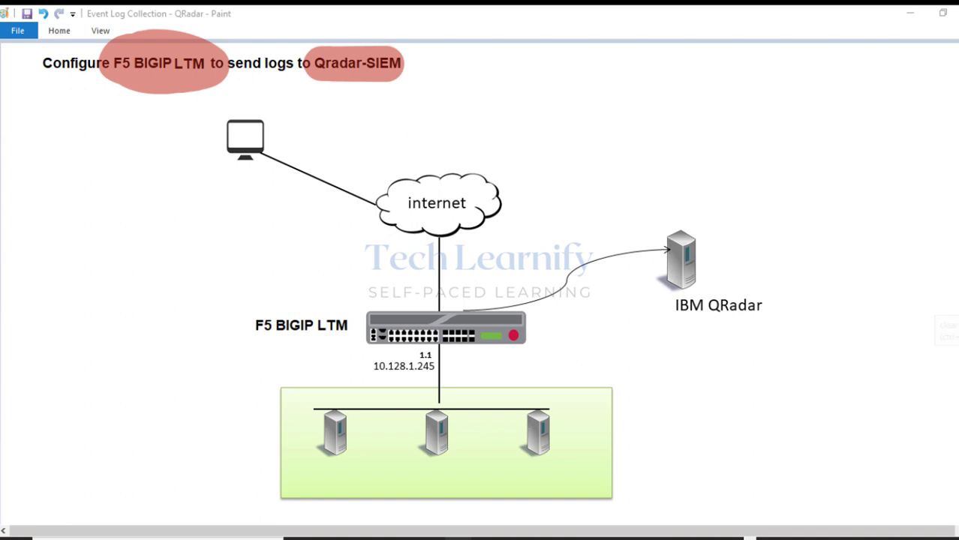
pyautogui.press('e')
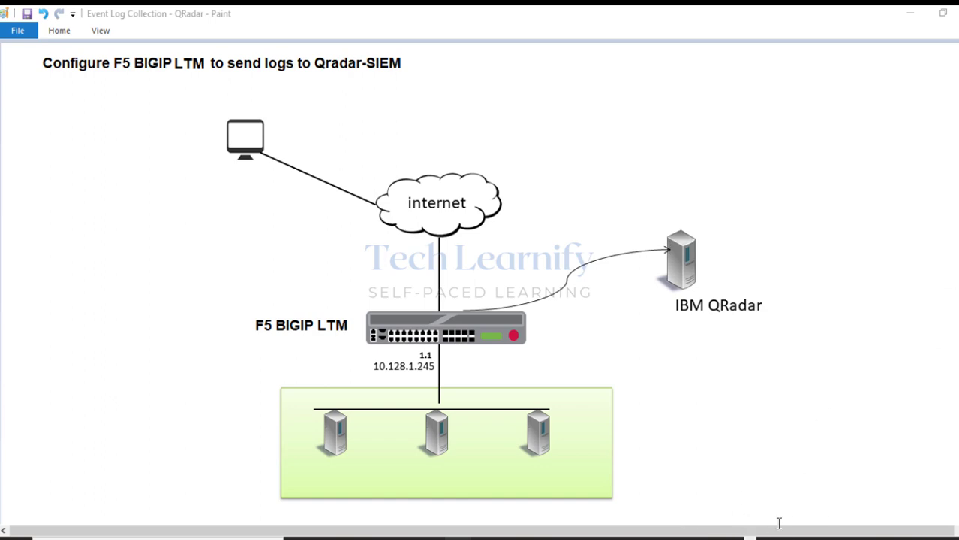
pyautogui.click(749, 539)
pyautogui.click(909, 13)
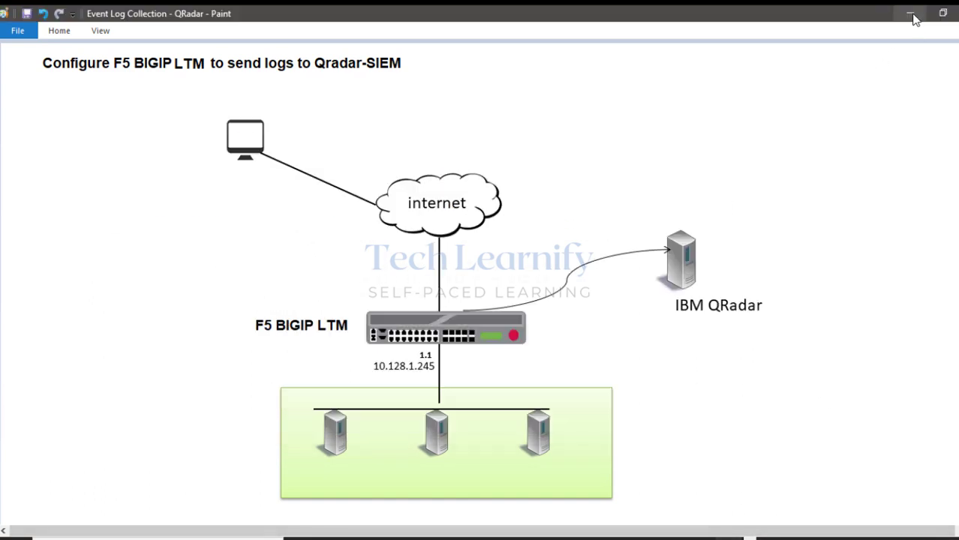
# Nudge the terminal window right and start the tmsh shell.
pyautogui.moveTo(556, 109); pyautogui.dragTo(567, 111)
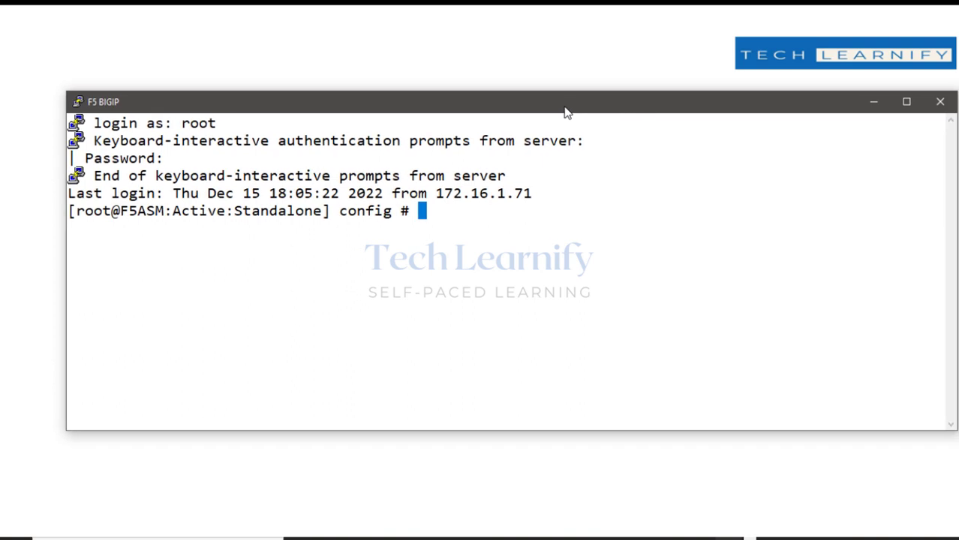
pyautogui.write('TMSH')
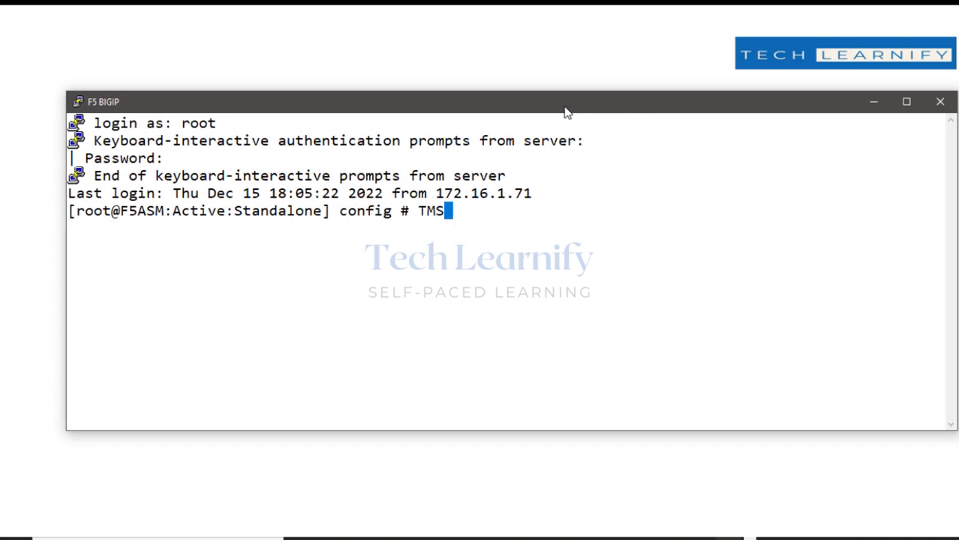
pyautogui.press('BackSpace')
pyautogui.press('BackSpace')
pyautogui.press('BackSpace')
pyautogui.press('BackSpace')
pyautogui.write('tmsh')
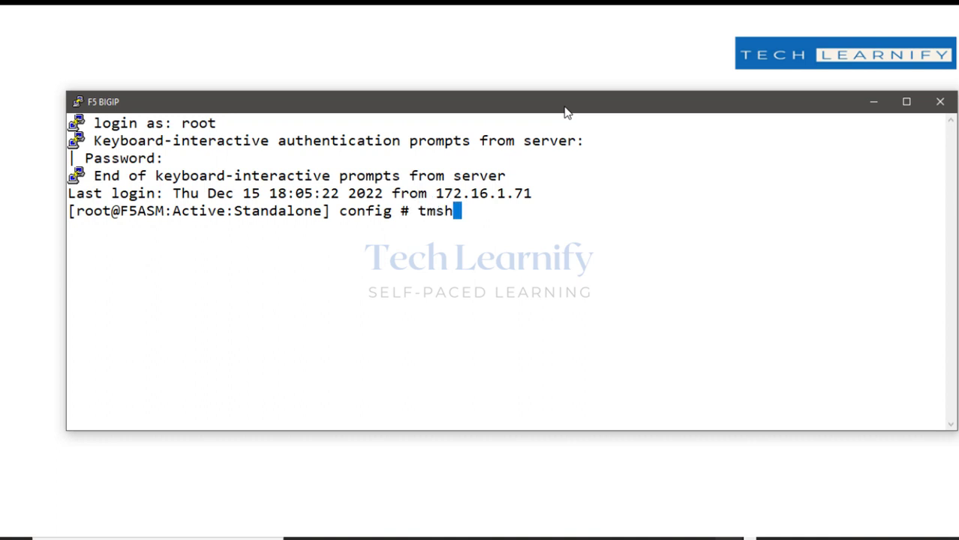
pyautogui.press('Return')
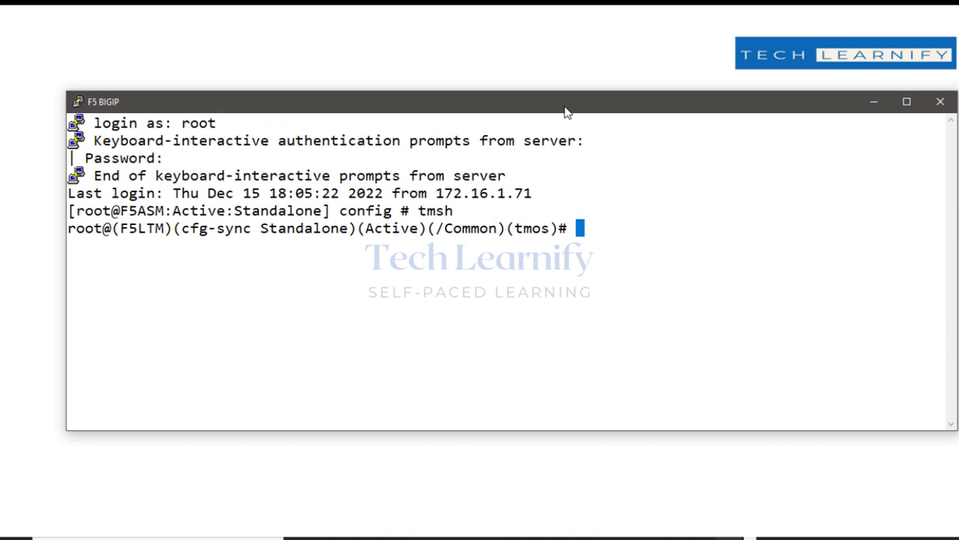
# Enter modify /sys syslog remote-servers add { F5LTMSyslog {host 192.168.1.15 remote-port 514}}.
pyautogui.write('modify ')
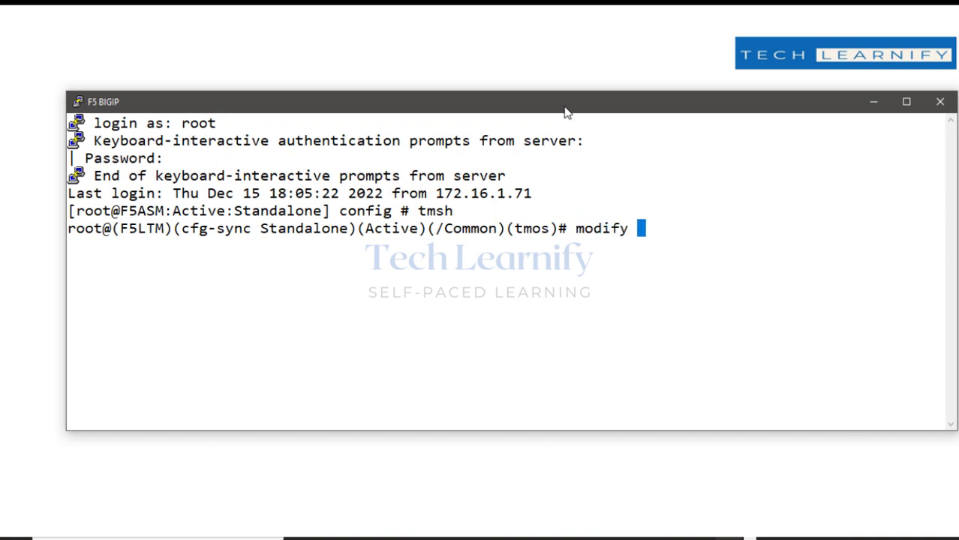
pyautogui.write('/sys')
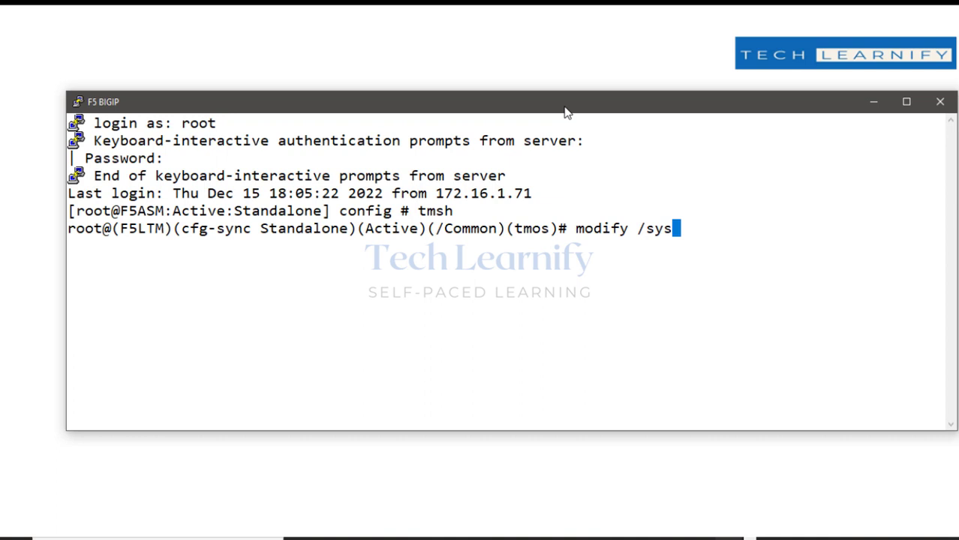
pyautogui.write(' syslo')
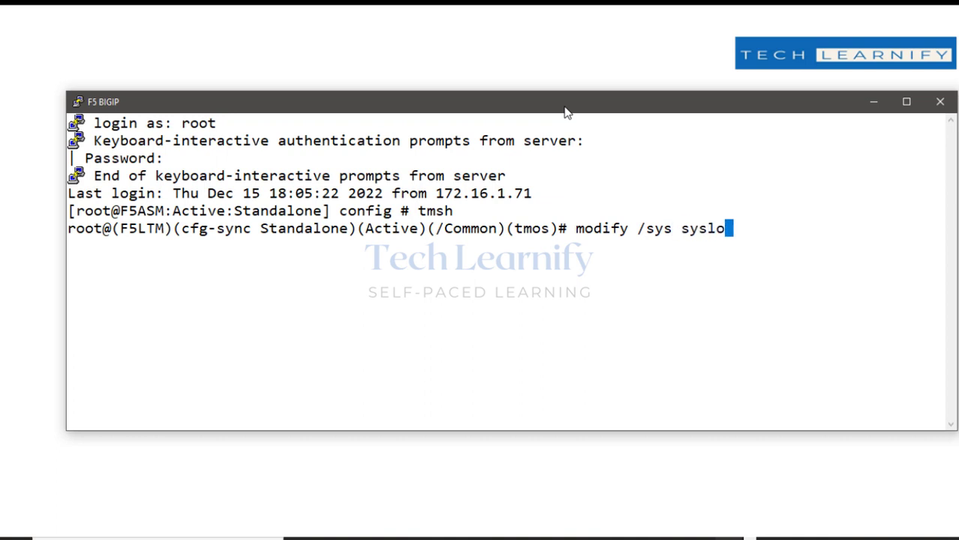
pyautogui.write('g remo')
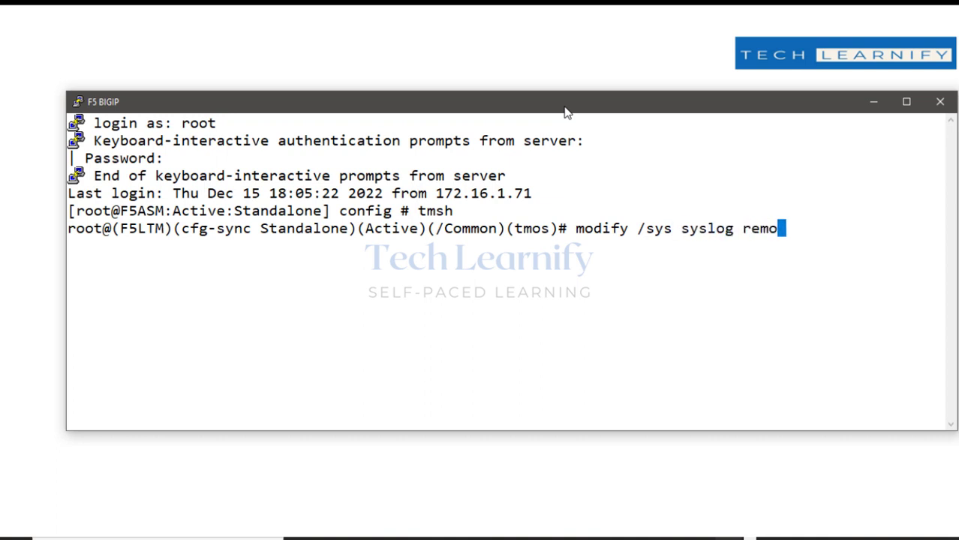
pyautogui.write('te')
pyautogui.press('Tab')
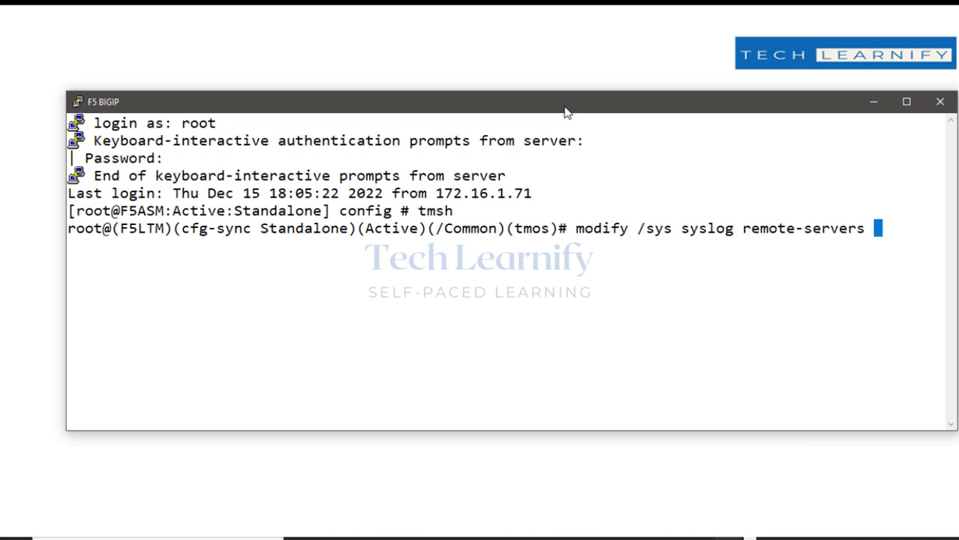
pyautogui.write('add { ')
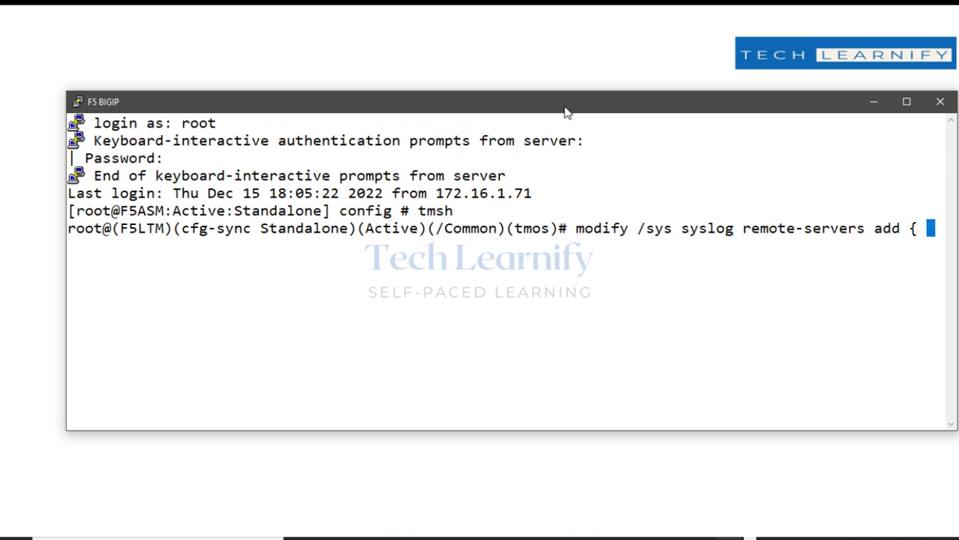
pyautogui.write('F5L')
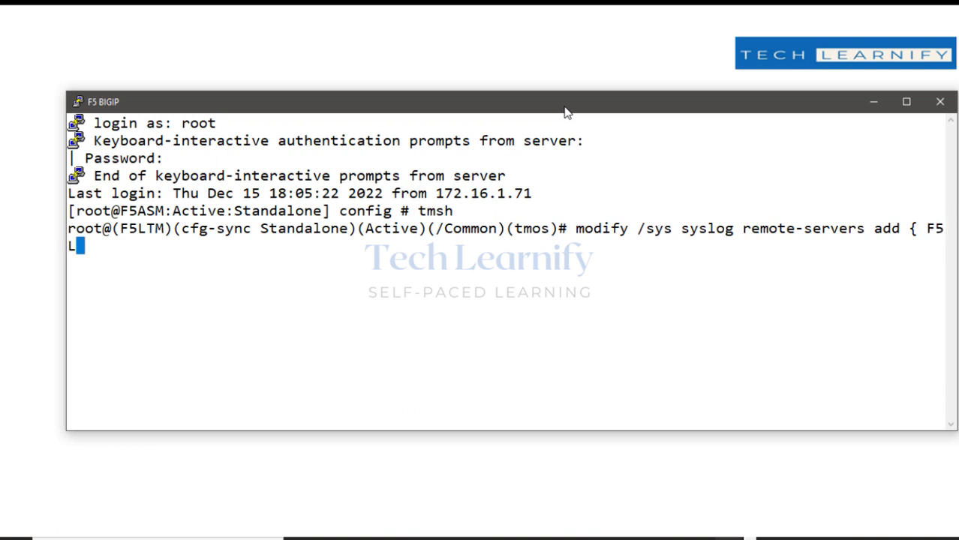
pyautogui.write('TMS')
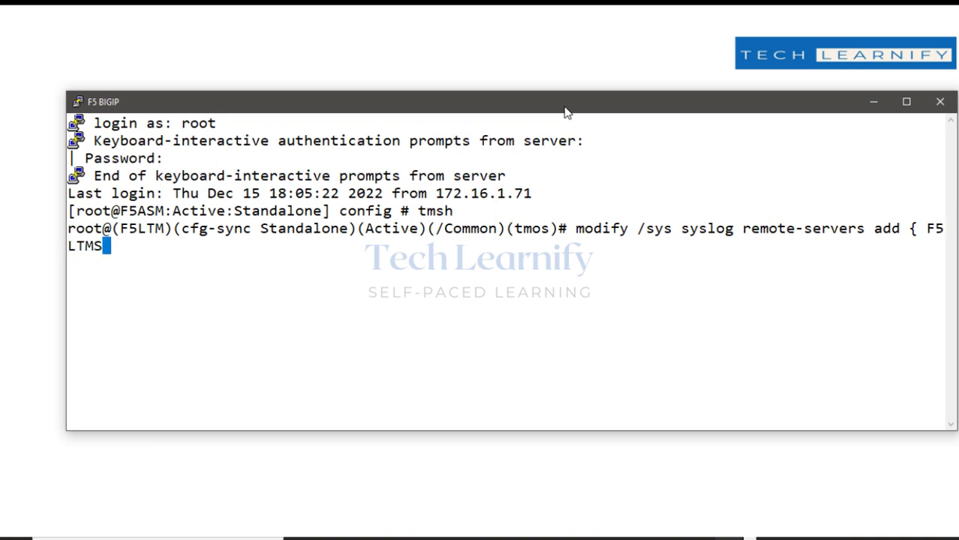
pyautogui.write('yslog')
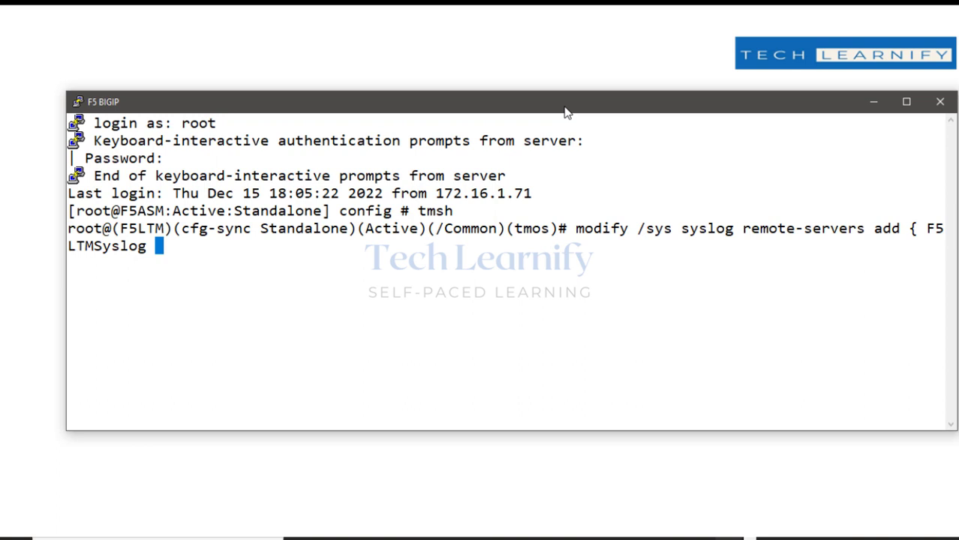
pyautogui.write(' {host ')
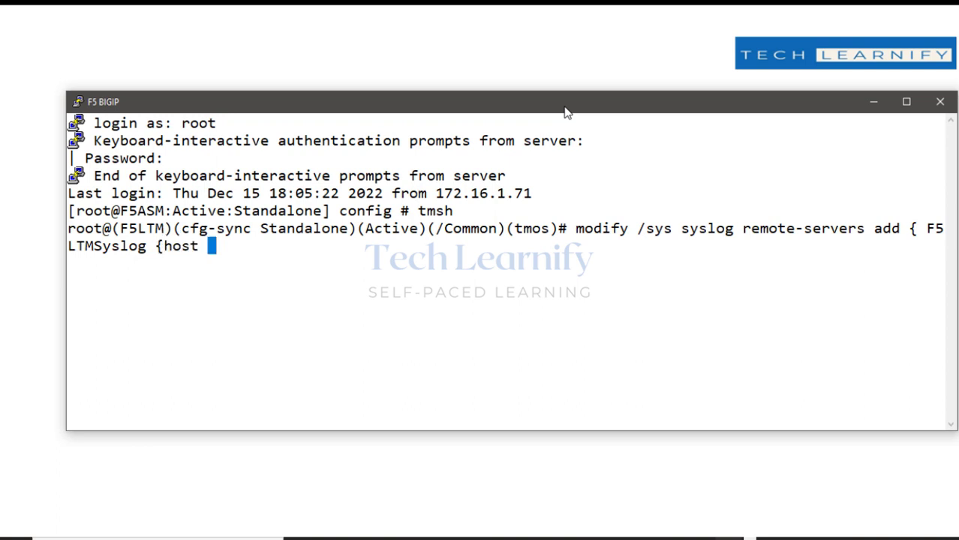
pyautogui.write('192.')
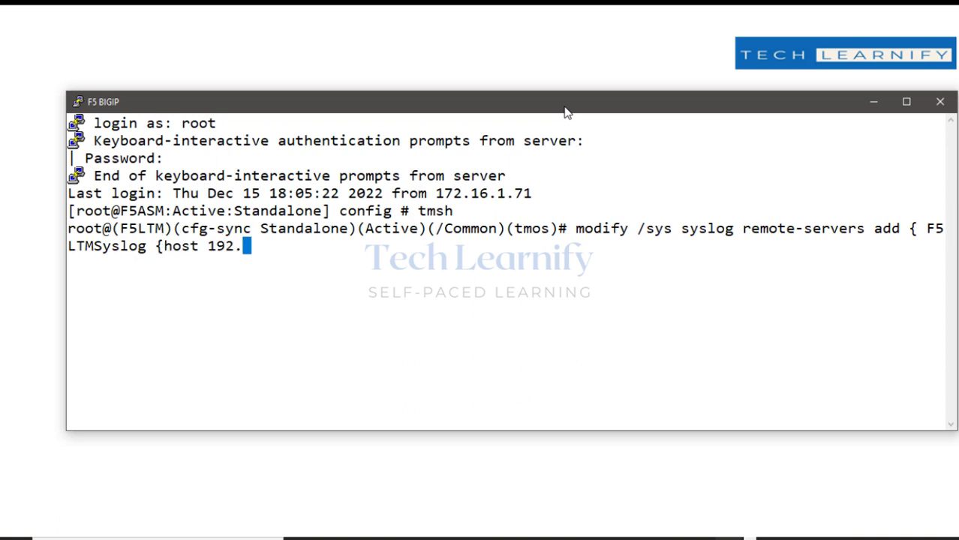
pyautogui.write('168.1.1')
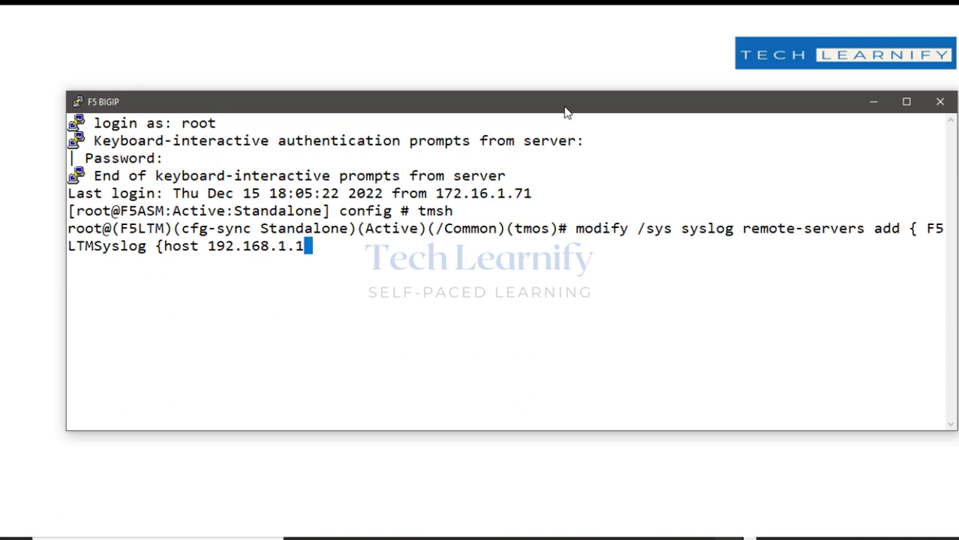
pyautogui.write('5 rem')
pyautogui.press('Tab')
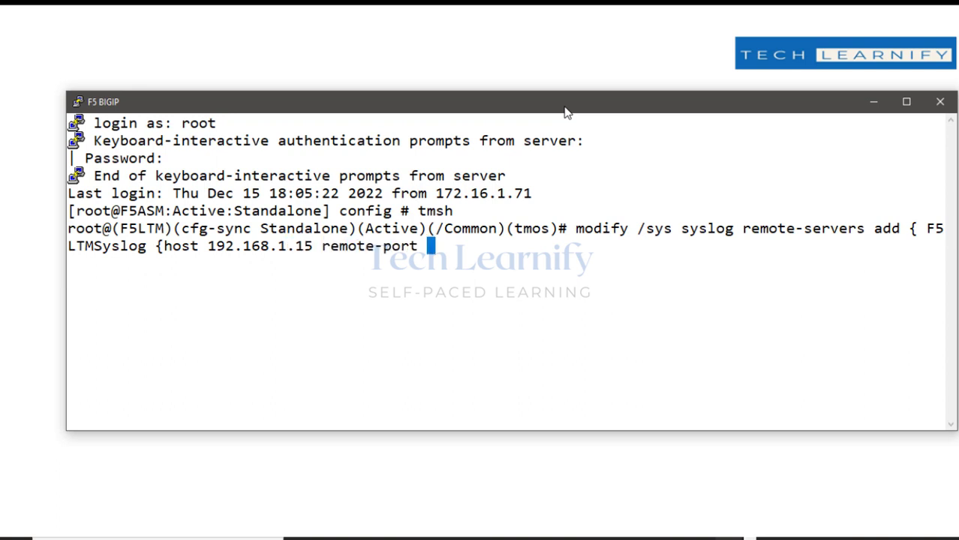
pyautogui.write('514')
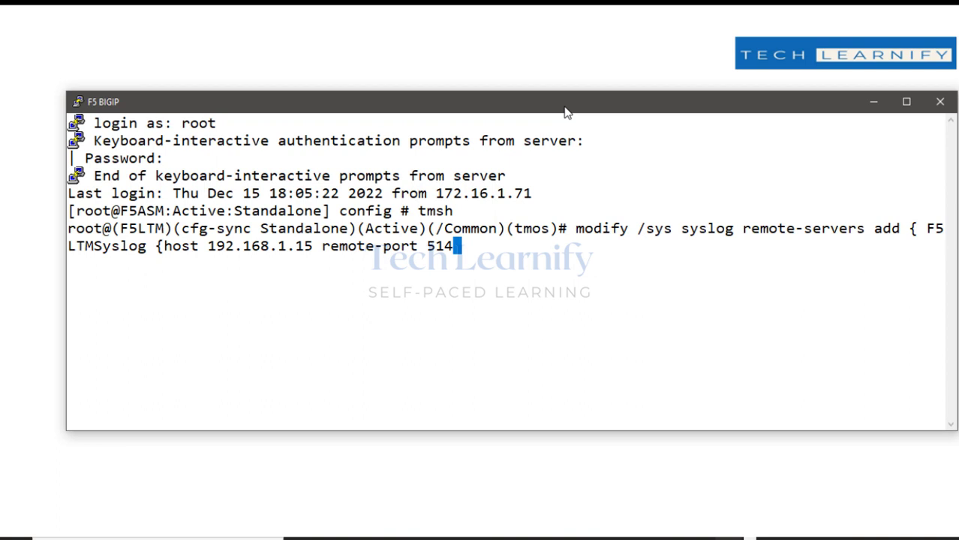
pyautogui.write('}}')
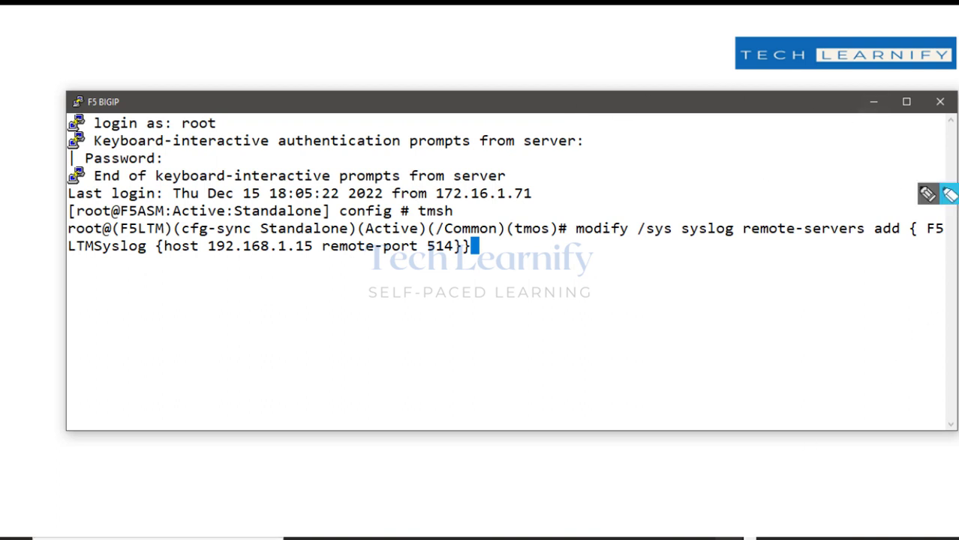
pyautogui.click(949, 196)
pyautogui.moveTo(576, 229); pyautogui.dragTo(915, 231)
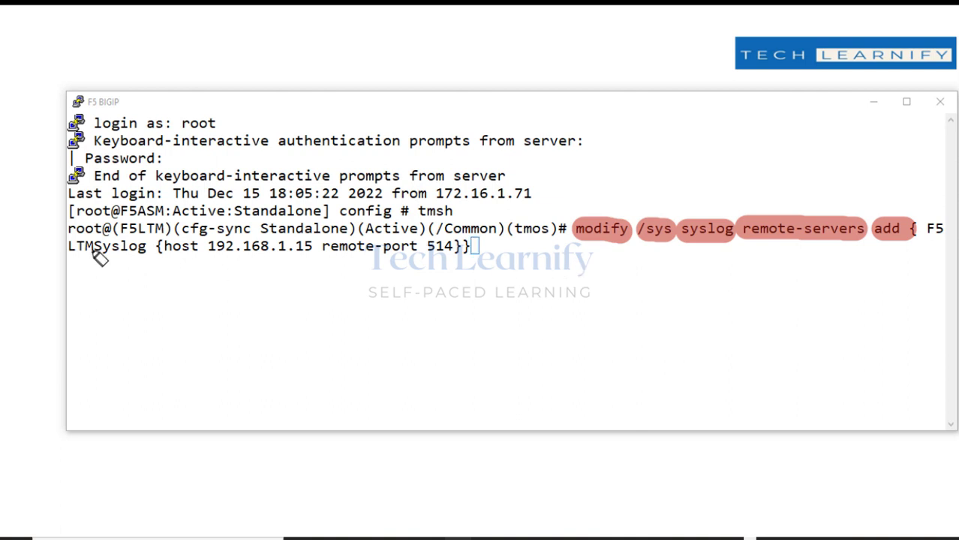
pyautogui.moveTo(68, 247); pyautogui.dragTo(464, 248)
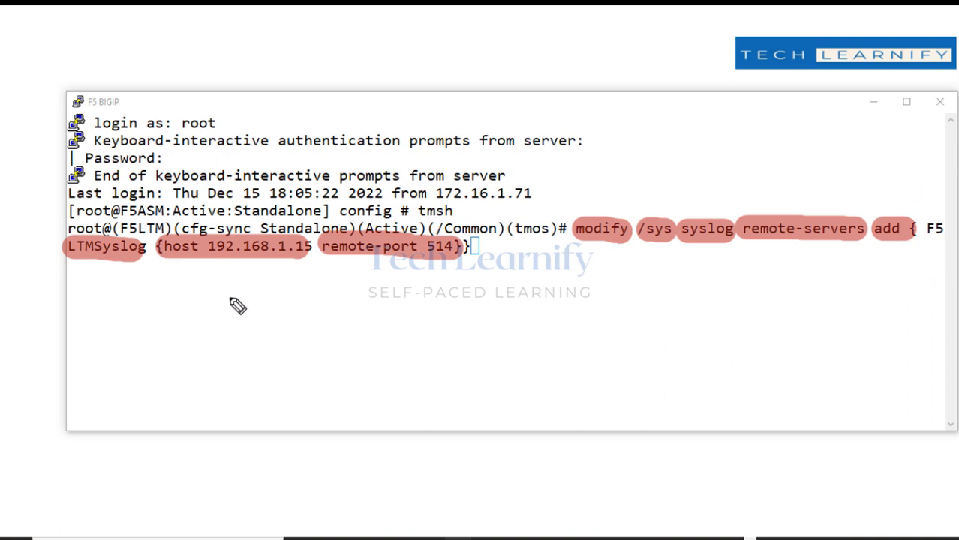
pyautogui.moveTo(230, 263)
pyautogui.mouseDown()
pyautogui.moveTo(289, 303)
pyautogui.moveTo(356, 317)
pyautogui.moveTo(456, 311)
pyautogui.moveTo(475, 330)
pyautogui.mouseUp()
pyautogui.moveTo(338, 353)
pyautogui.mouseDown()
pyautogui.moveTo(374, 371)
pyautogui.moveTo(480, 369)
pyautogui.moveTo(528, 389)
pyautogui.mouseUp()
pyautogui.moveTo(396, 403)
pyautogui.mouseDown()
pyautogui.moveTo(458, 414)
pyautogui.moveTo(463, 406)
pyautogui.moveTo(460, 430)
pyautogui.mouseUp()
pyautogui.moveTo(402, 427); pyautogui.dragTo(482, 426)
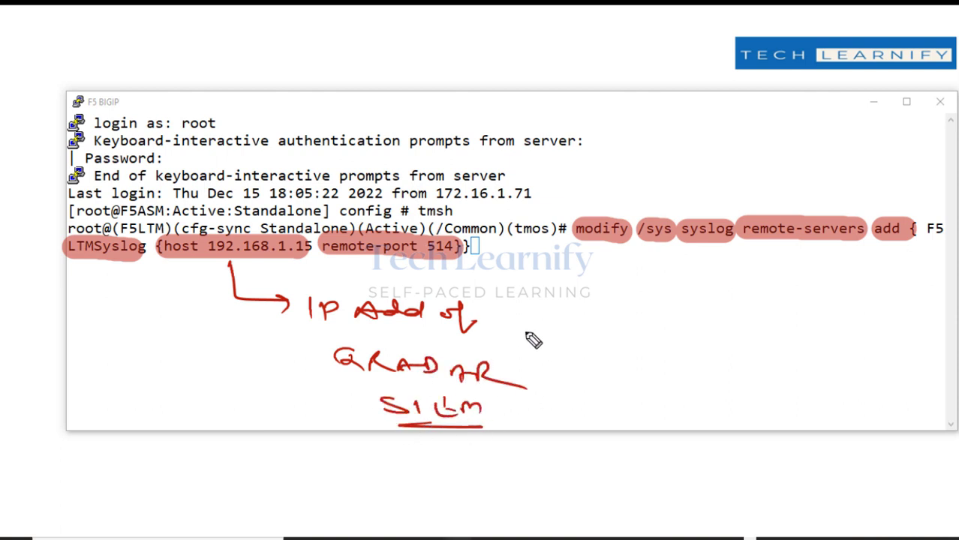
pyautogui.moveTo(526, 324); pyautogui.dragTo(535, 346)
pyautogui.moveTo(534, 347); pyautogui.dragTo(555, 422)
pyautogui.moveTo(411, 422); pyautogui.dragTo(410, 432)
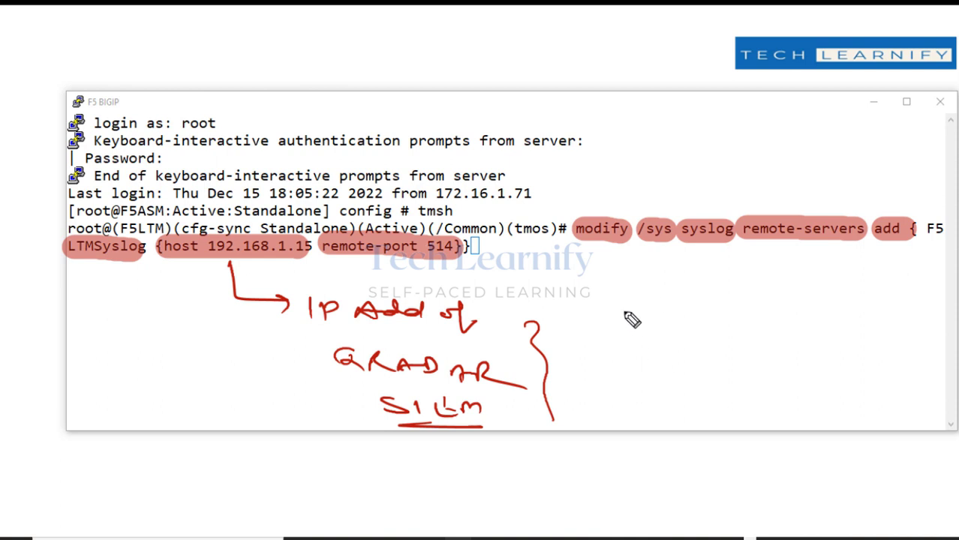
pyautogui.moveTo(621, 283)
pyautogui.mouseDown()
pyautogui.moveTo(623, 307)
pyautogui.moveTo(704, 310)
pyautogui.moveTo(739, 299)
pyautogui.moveTo(768, 315)
pyautogui.mouseUp()
pyautogui.click(696, 305)
pyautogui.click(754, 309)
pyautogui.click(779, 310)
pyautogui.moveTo(785, 306)
pyautogui.mouseDown()
pyautogui.moveTo(830, 321)
pyautogui.moveTo(893, 320)
pyautogui.moveTo(912, 306)
pyautogui.mouseUp()
pyautogui.moveTo(905, 306)
pyautogui.mouseDown()
pyautogui.moveTo(905, 321)
pyautogui.moveTo(933, 320)
pyautogui.mouseUp()
pyautogui.moveTo(634, 346)
pyautogui.mouseDown()
pyautogui.moveTo(635, 365)
pyautogui.moveTo(688, 368)
pyautogui.mouseUp()
pyautogui.moveTo(712, 351); pyautogui.dragTo(709, 367)
pyautogui.click(742, 359)
pyautogui.moveTo(728, 351)
pyautogui.mouseDown()
pyautogui.moveTo(725, 363)
pyautogui.moveTo(819, 368)
pyautogui.mouseUp()
pyautogui.click(774, 364)
pyautogui.click(673, 367)
pyautogui.moveTo(687, 386); pyautogui.dragTo(834, 383)
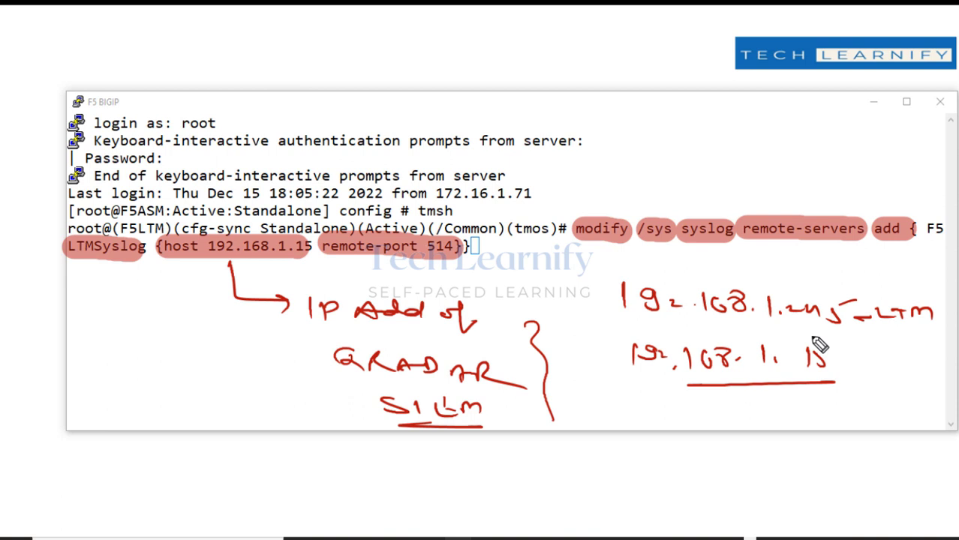
pyautogui.moveTo(791, 329); pyautogui.dragTo(809, 327)
pyautogui.moveTo(788, 338); pyautogui.dragTo(811, 336)
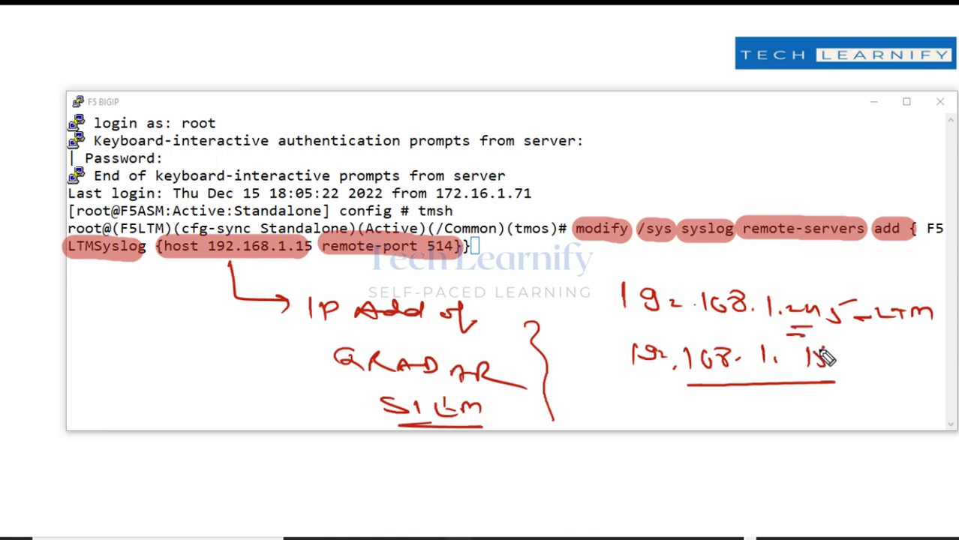
pyautogui.press('e')
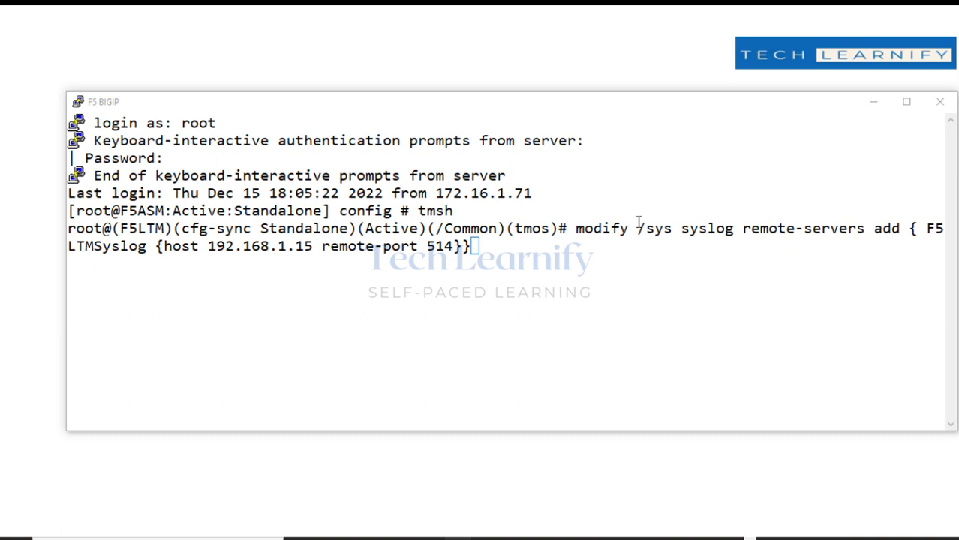
# Run the F5LTMSyslog remote-server command, save with save /sys config, and select the bigip.conf path.
pyautogui.click(555, 252)
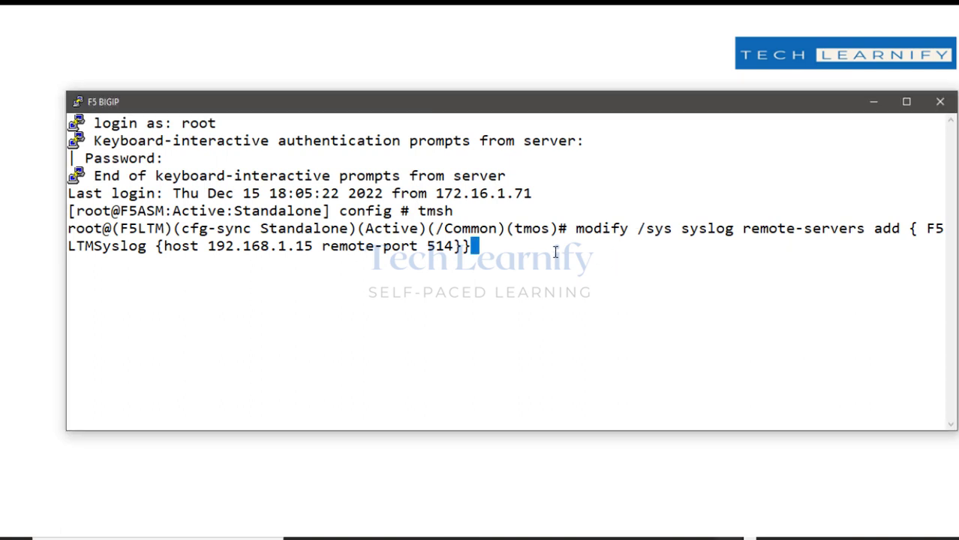
pyautogui.press('Return')
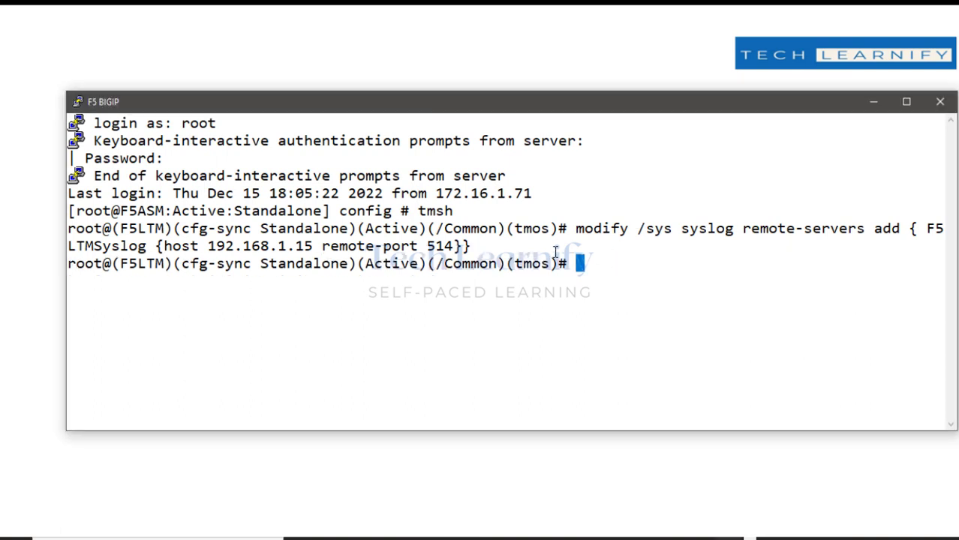
pyautogui.write('save /')
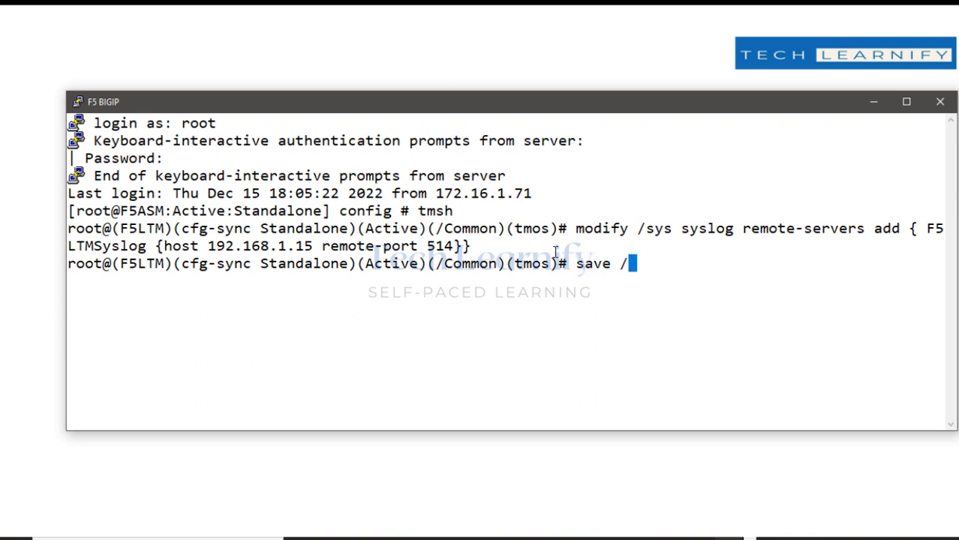
pyautogui.write('sys co')
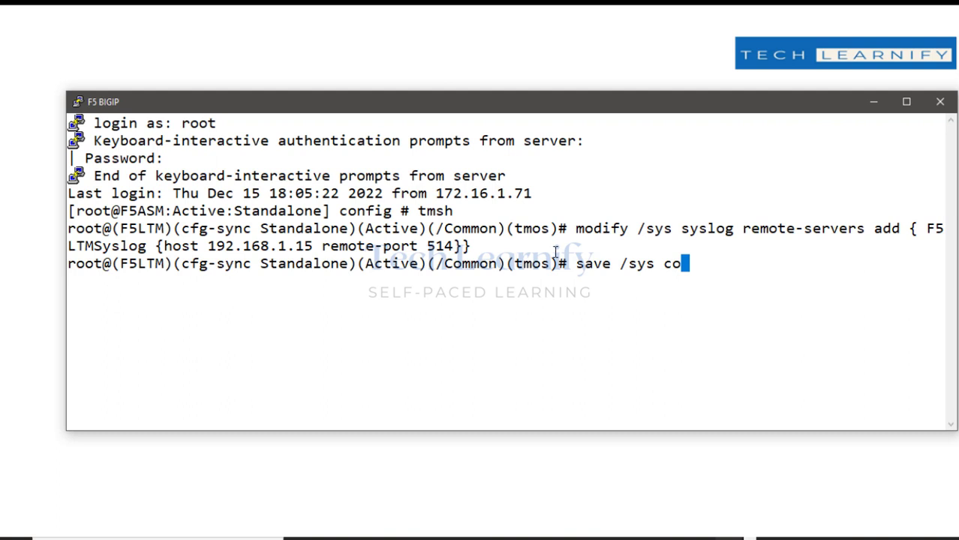
pyautogui.write('nfig')
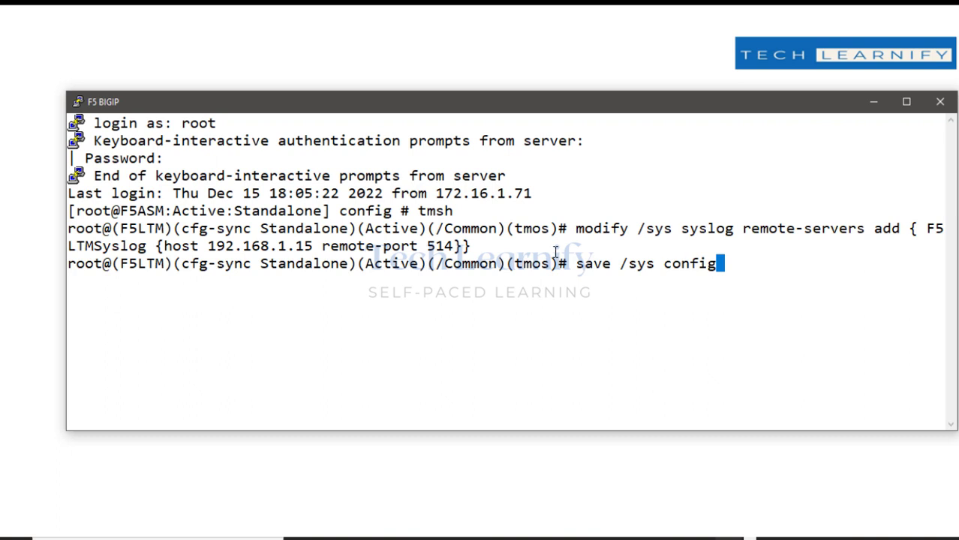
pyautogui.press('Return')
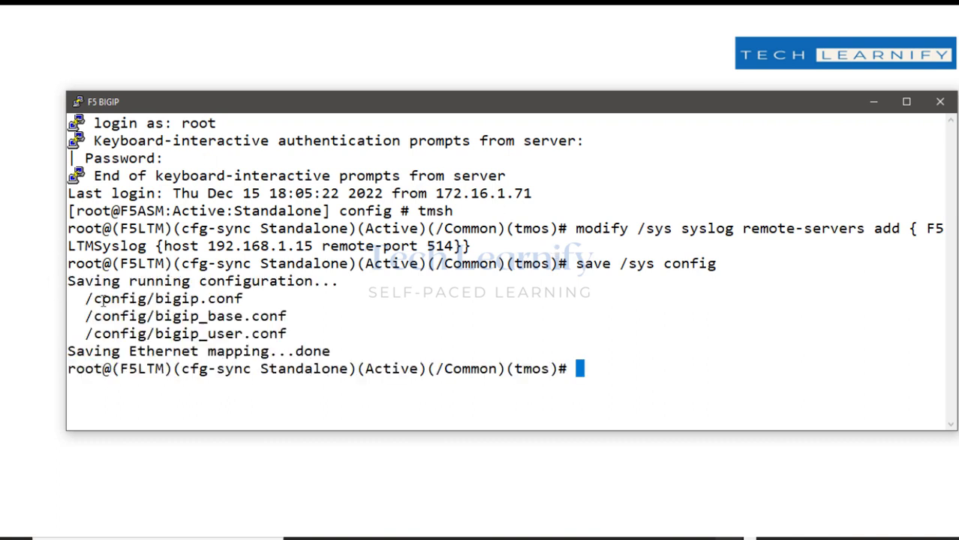
pyautogui.moveTo(88, 298); pyautogui.dragTo(242, 299)
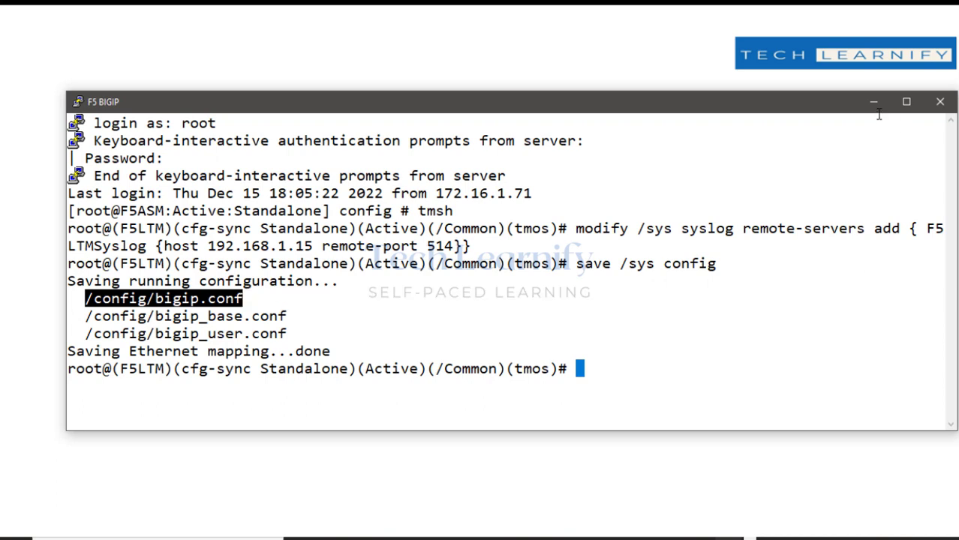
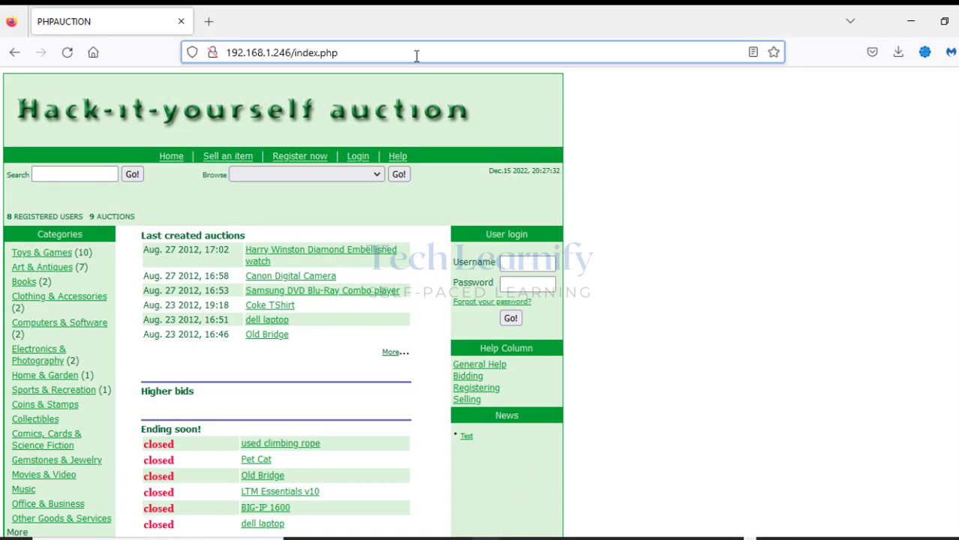
# Reload the PHPAUCTION home page to generate traffic and switch to the QRadar window.
pyautogui.press('Return')
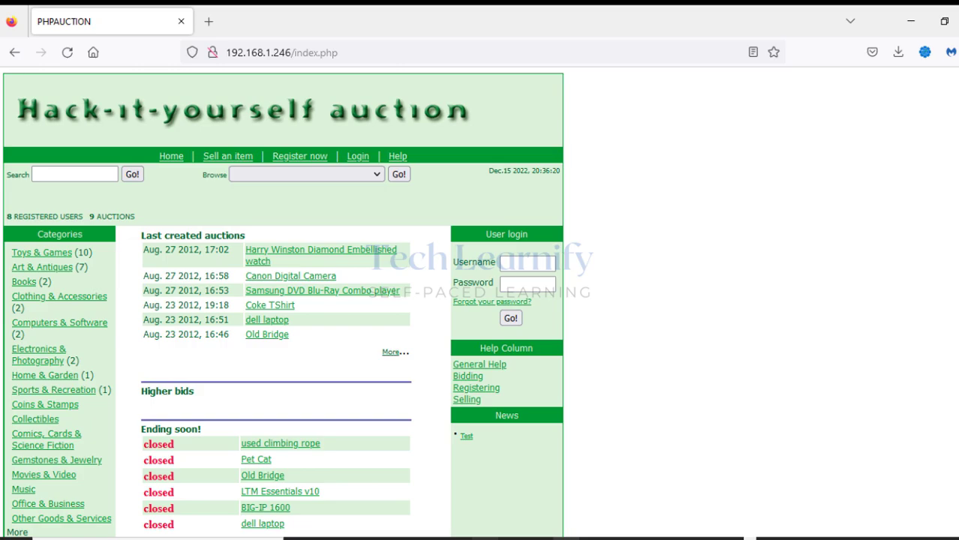
pyautogui.hotkey('alt', 'Tab')
# Show QRadar's Log Activity with Linux login events from LinuxServer @ F5LTM.Nettech.
pyautogui.click(253, 18)
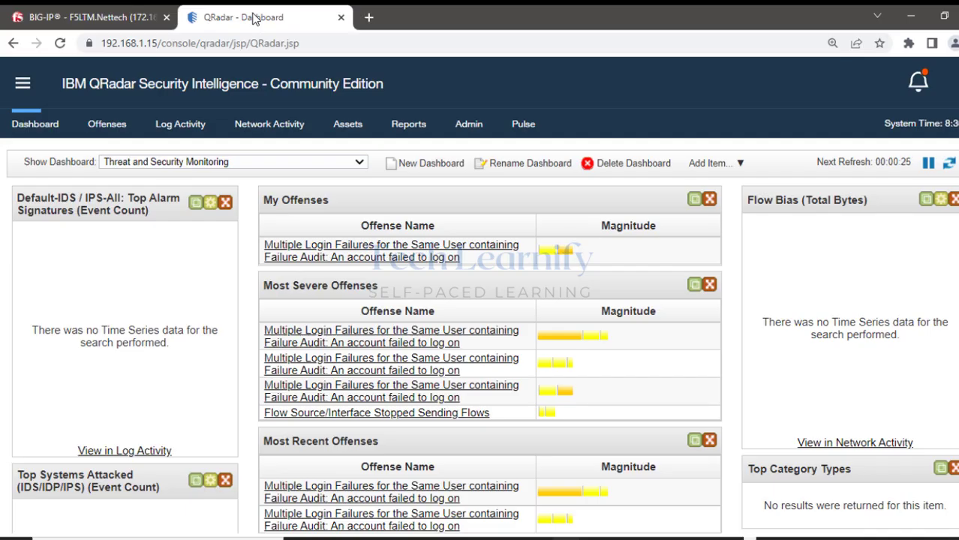
pyautogui.click(191, 126)
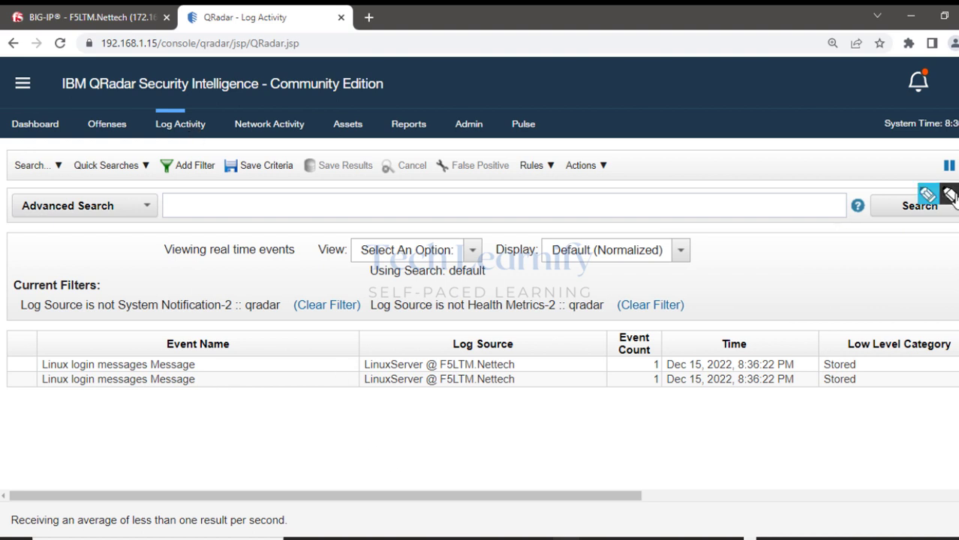
pyautogui.click(949, 195)
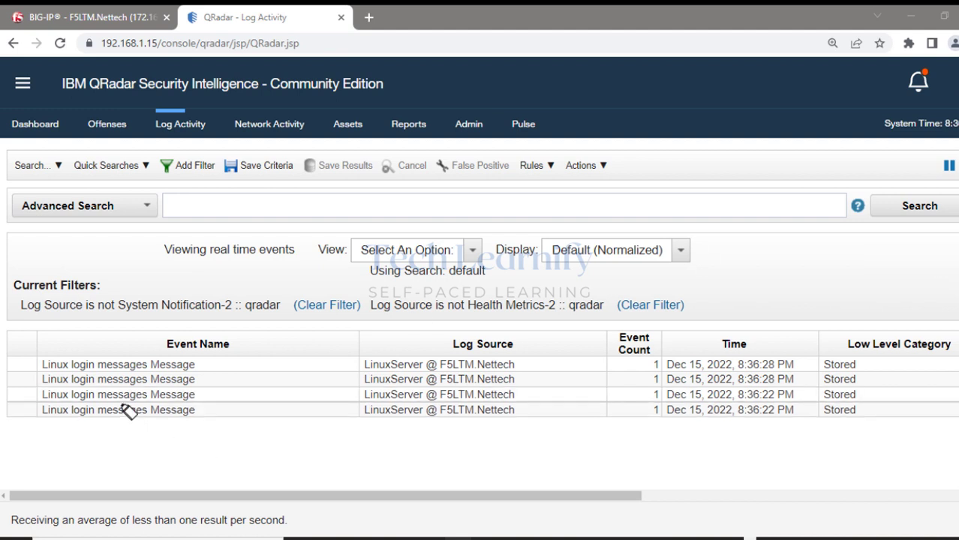
pyautogui.moveTo(362, 365); pyautogui.dragTo(515, 365)
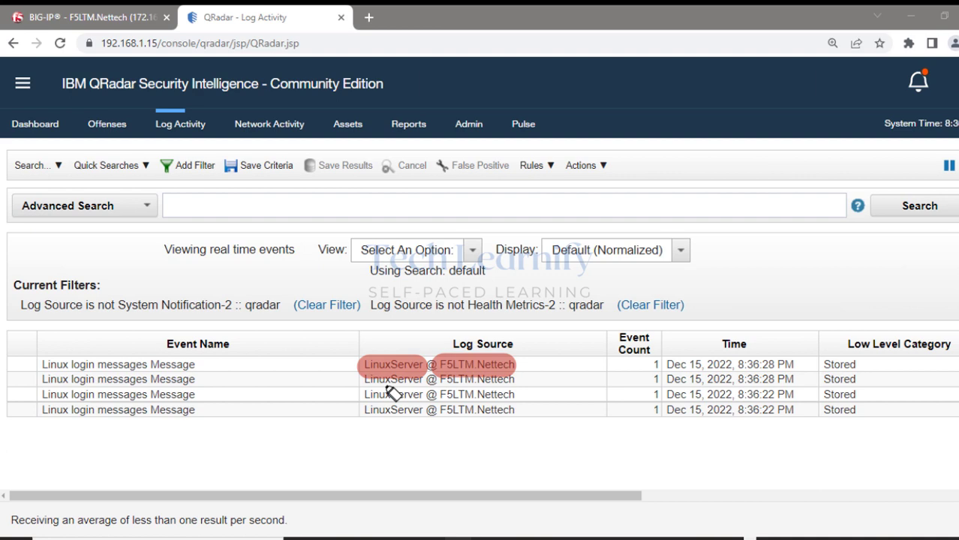
pyautogui.moveTo(364, 380); pyautogui.dragTo(510, 381)
pyautogui.moveTo(364, 396); pyautogui.dragTo(504, 395)
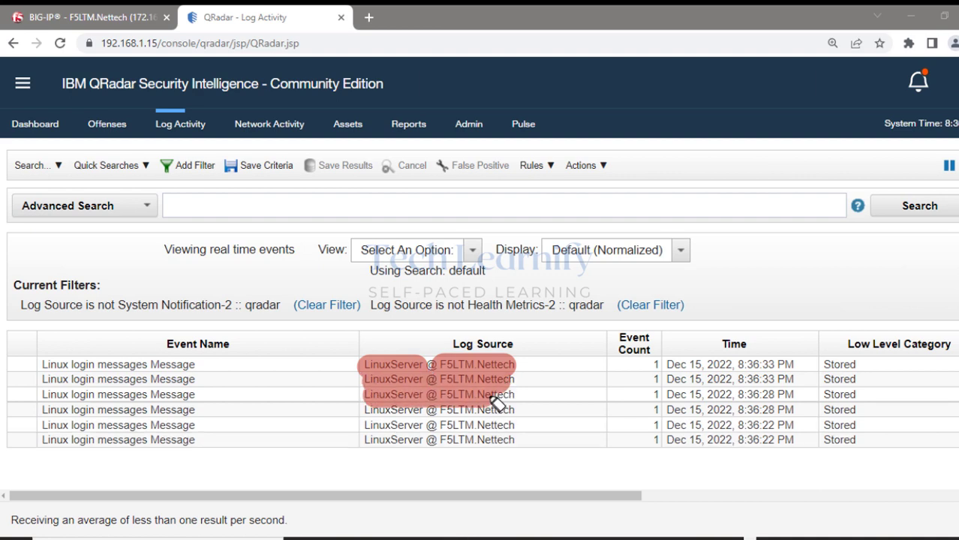
pyautogui.moveTo(365, 411); pyautogui.dragTo(515, 411)
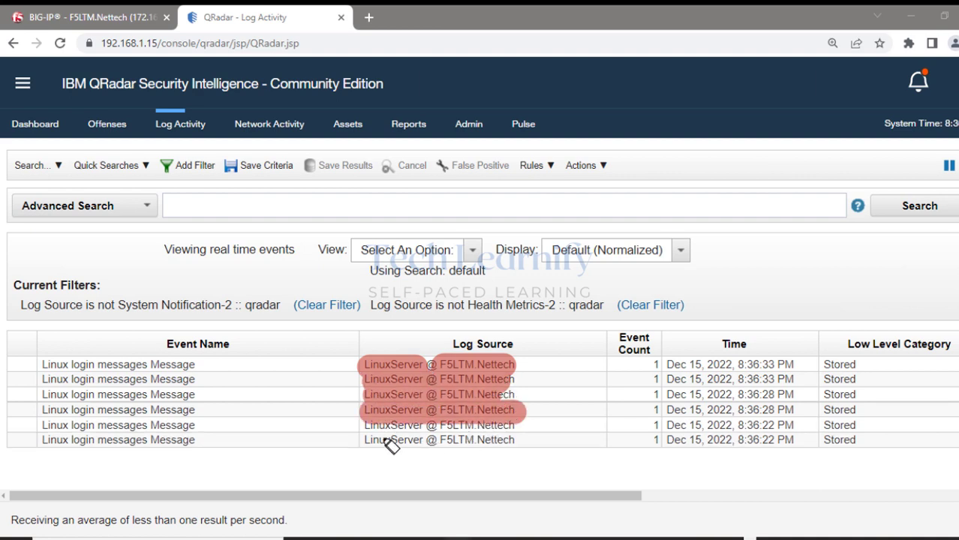
pyautogui.moveTo(360, 425); pyautogui.dragTo(510, 435)
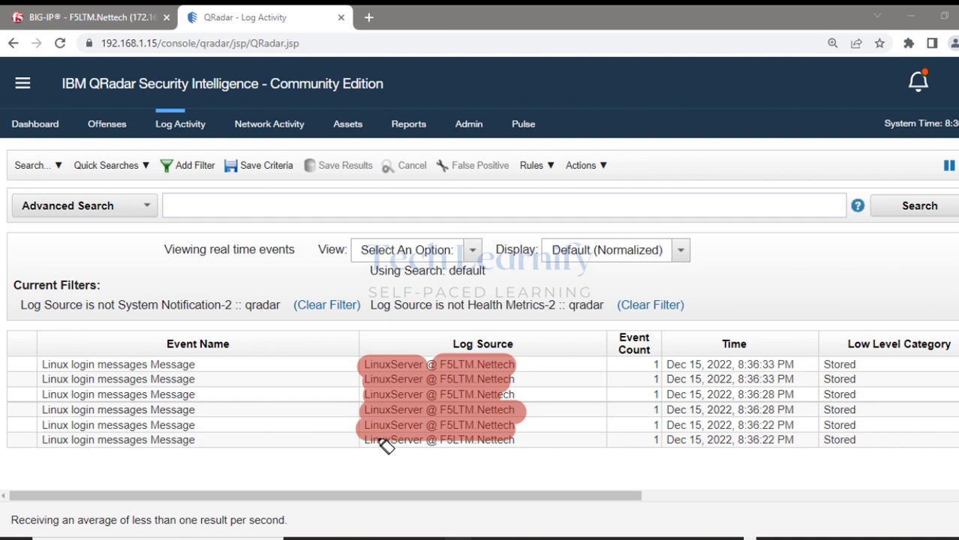
pyautogui.moveTo(365, 442); pyautogui.dragTo(530, 448)
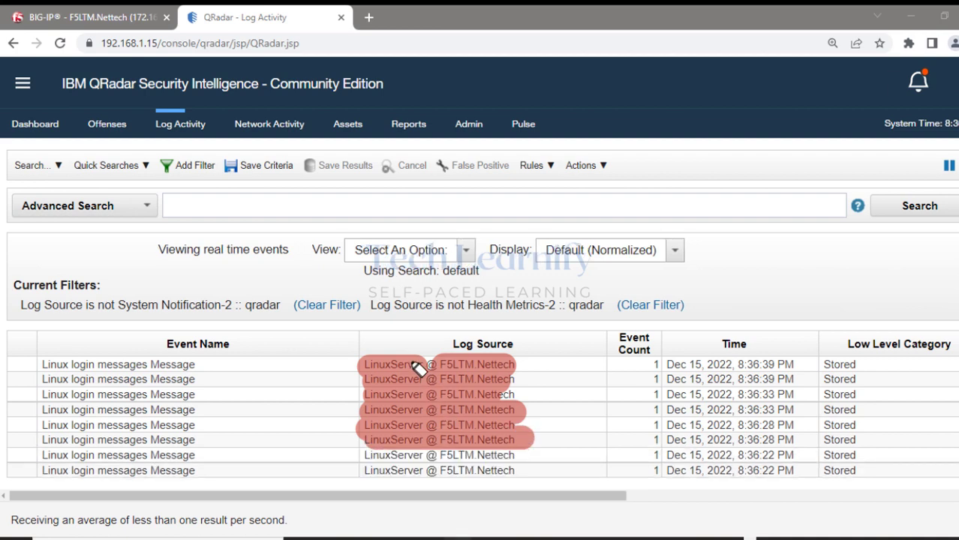
pyautogui.moveTo(402, 353); pyautogui.dragTo(422, 356)
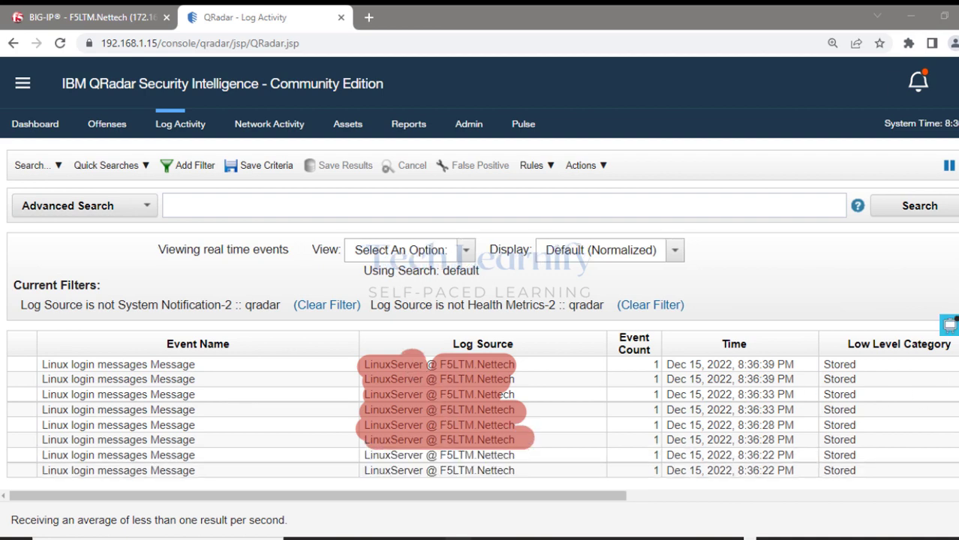
pyautogui.press('Escape')
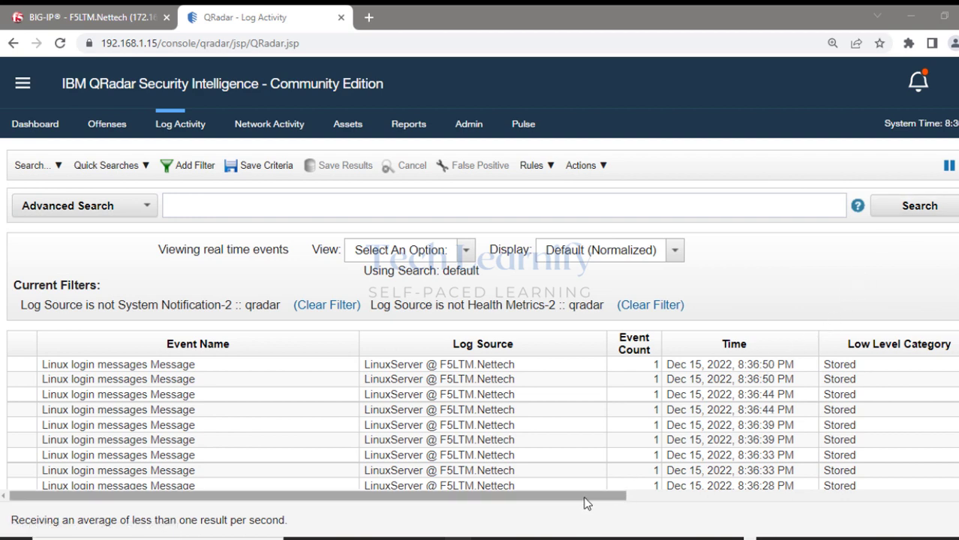
pyautogui.moveTo(587, 497); pyautogui.dragTo(931, 502)
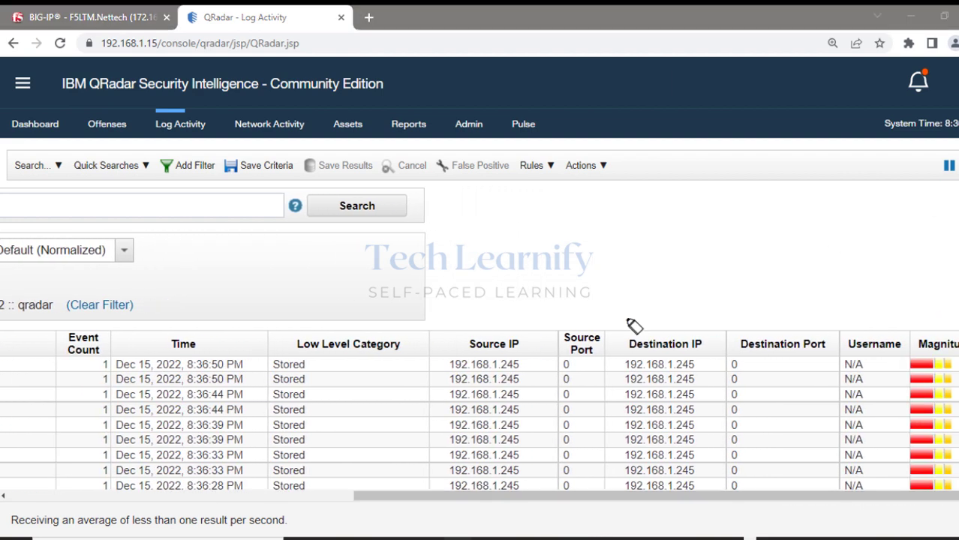
pyautogui.click(464, 364)
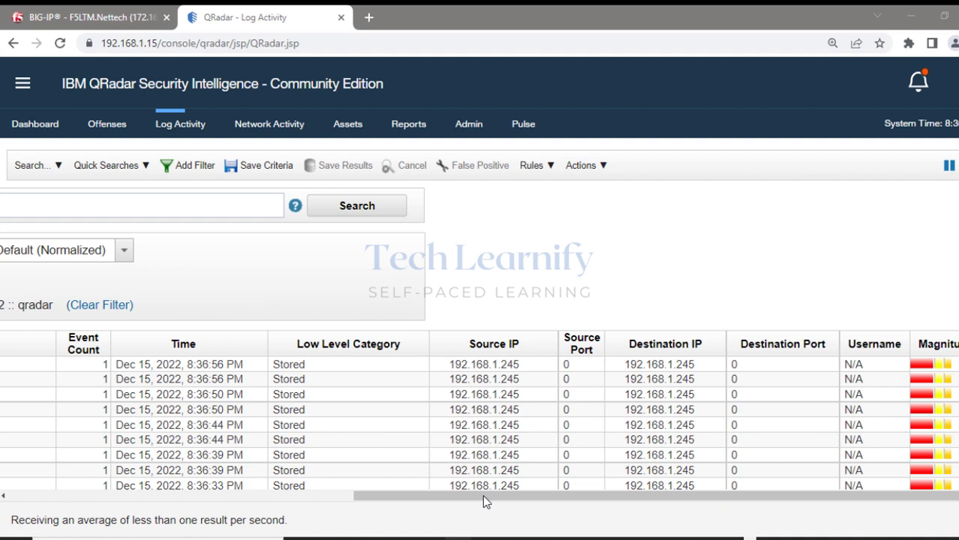
pyautogui.moveTo(482, 495); pyautogui.dragTo(89, 490)
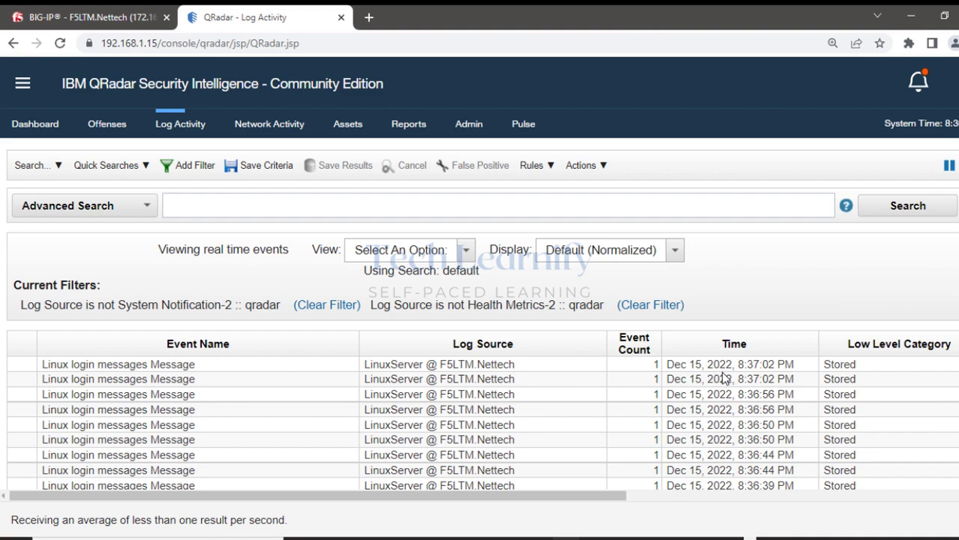
# Return to Firefox and reload the auction home page at 192.168.1.246.
pyautogui.click(484, 538)
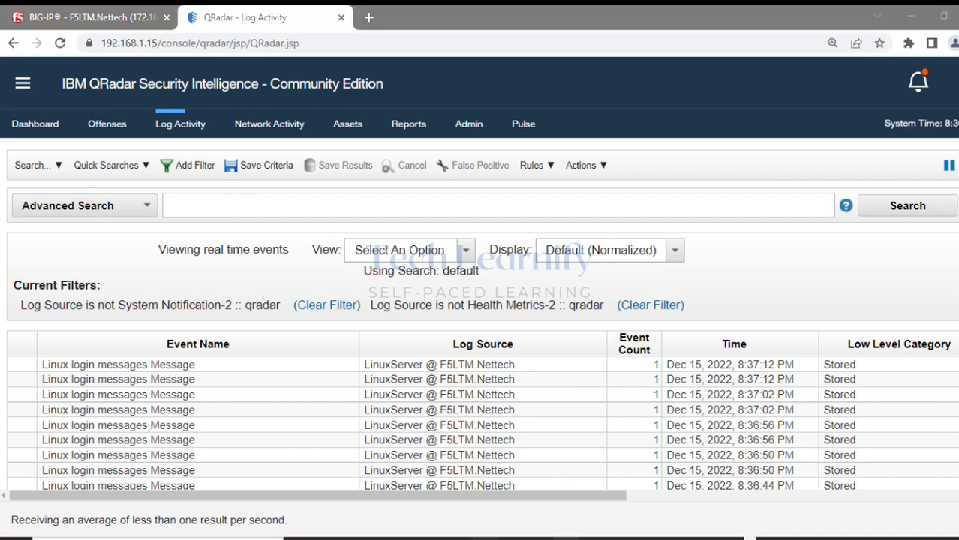
pyautogui.click(65, 54)
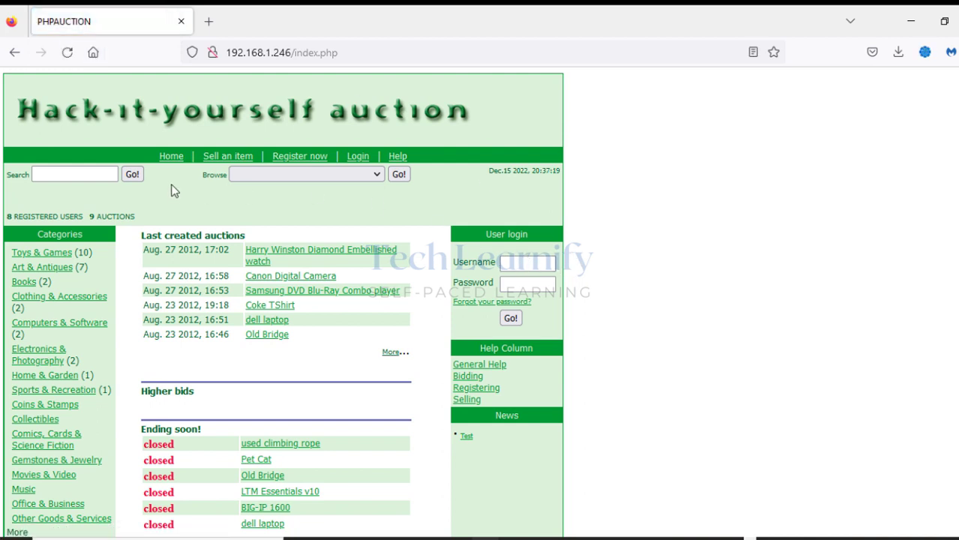
# Follow 'Register now' to the empty register.php registration form and select the address bar.
pyautogui.click(226, 156)
pyautogui.click(298, 158)
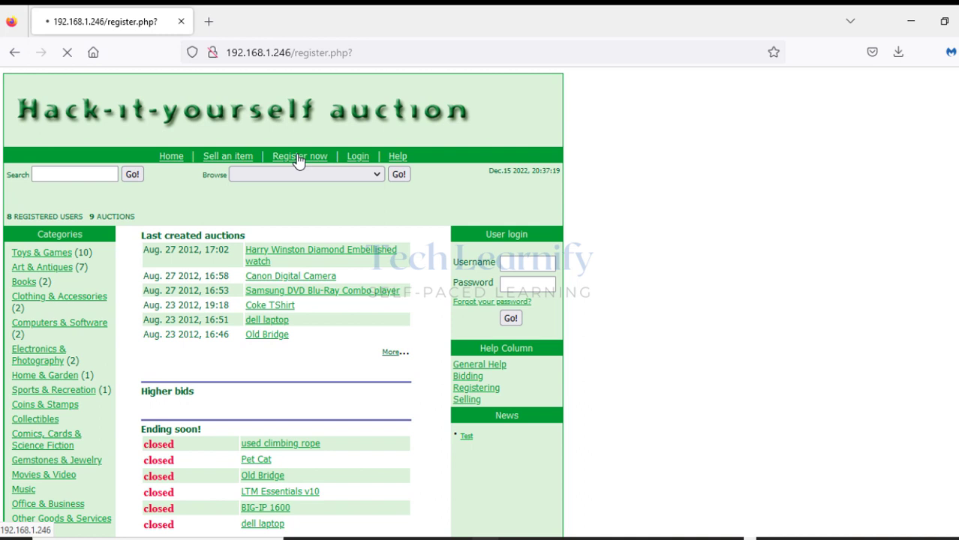
pyautogui.click(401, 51)
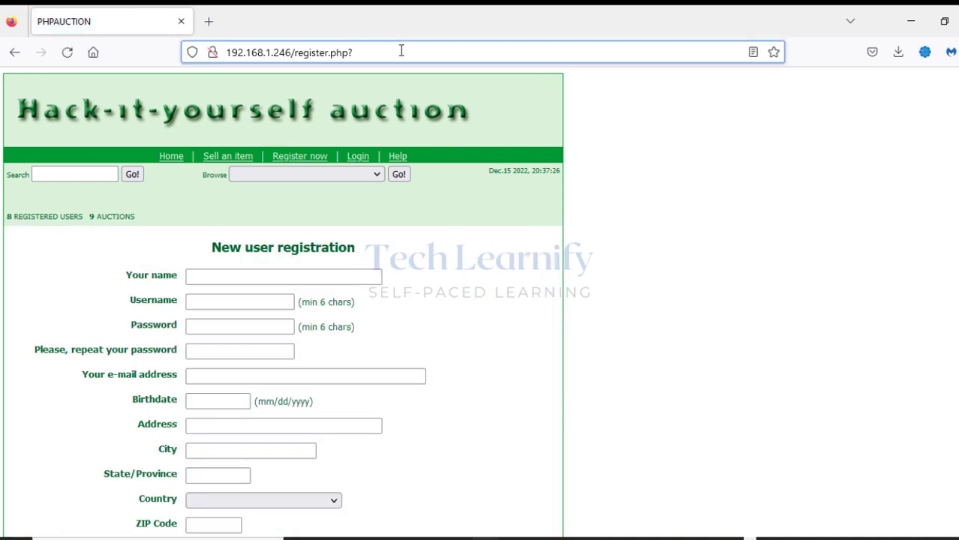
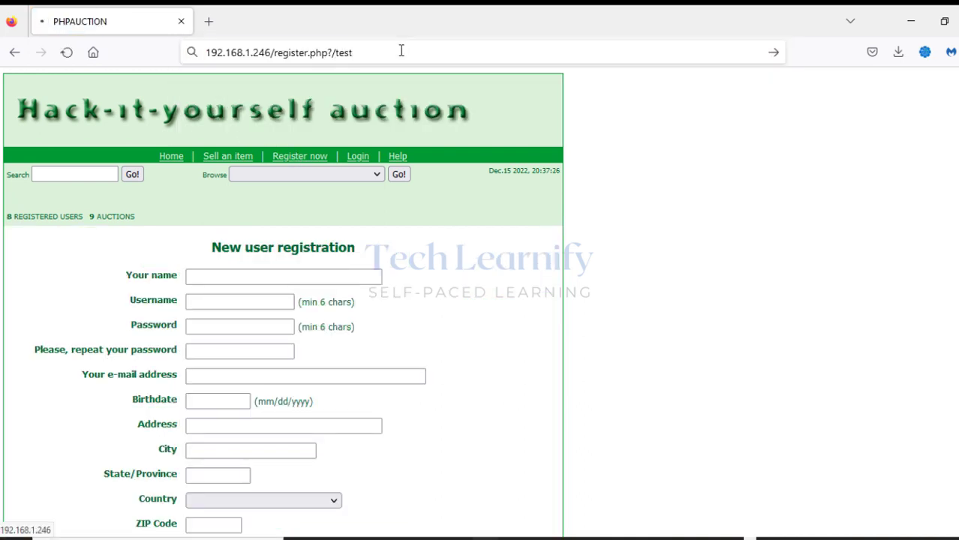
# Load the PHPAuction register.php?/test page in Firefox.
pyautogui.press('Return')
# Return to QRadar Log Activity and pause real-time streaming with the HTTP 200 - OK event listed.
pyautogui.click(911, 21)
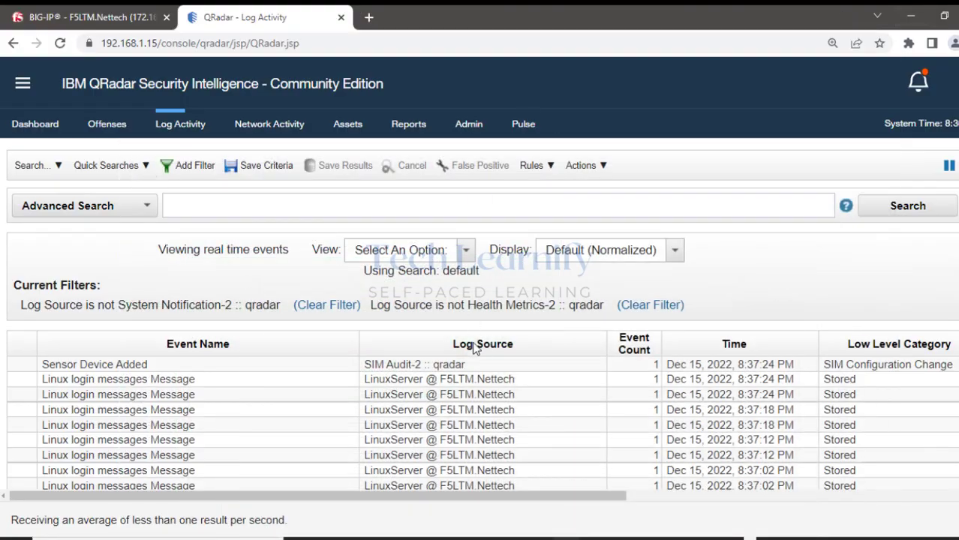
pyautogui.scroll(-5, 285, 420)
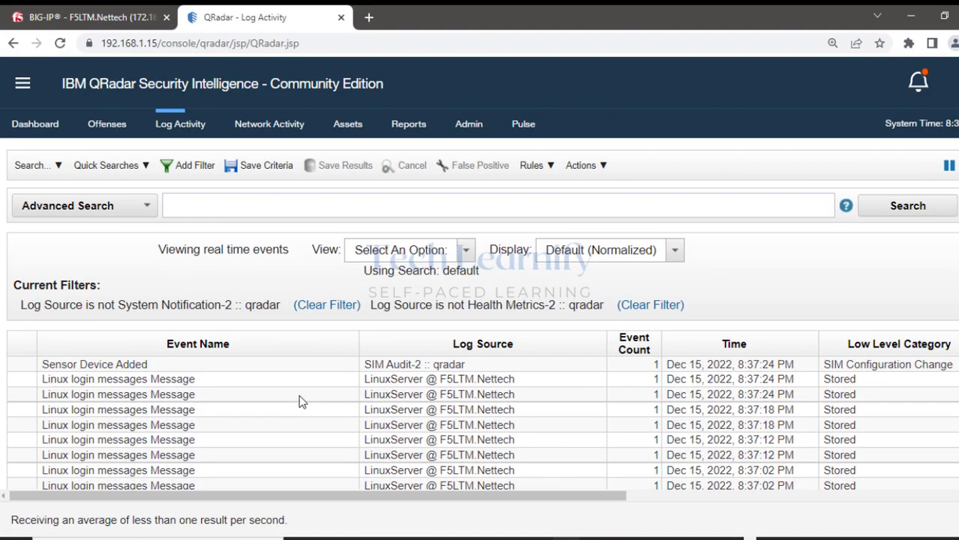
pyautogui.scroll(-1, 298, 403)
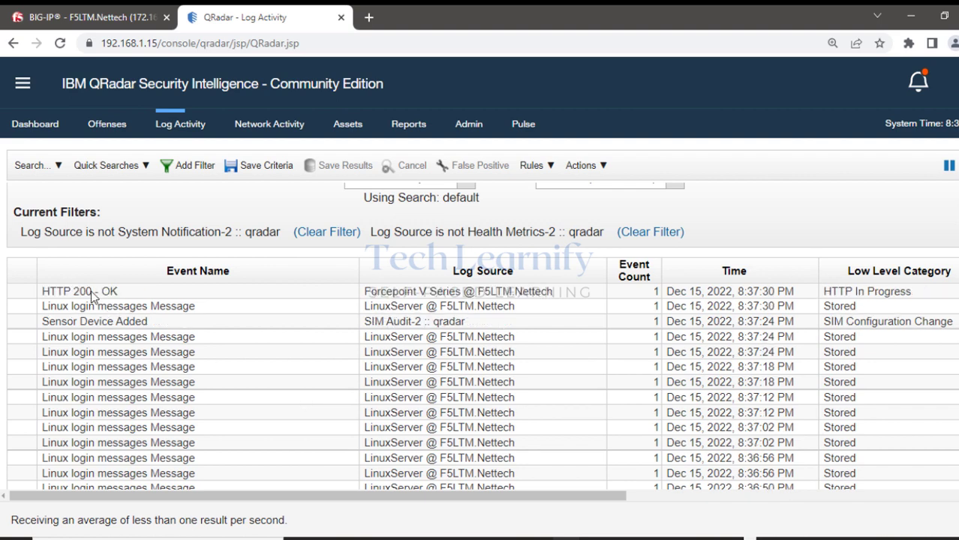
pyautogui.click(949, 165)
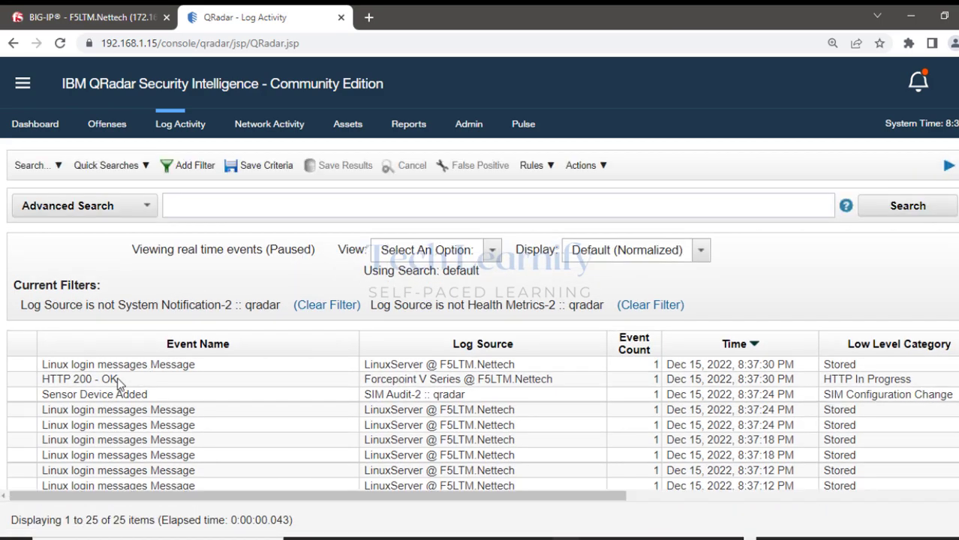
# Open the HTTP 200 - OK event details and inspect its F5LTM.Nettech syslog payload.
pyautogui.doubleClick(117, 381)
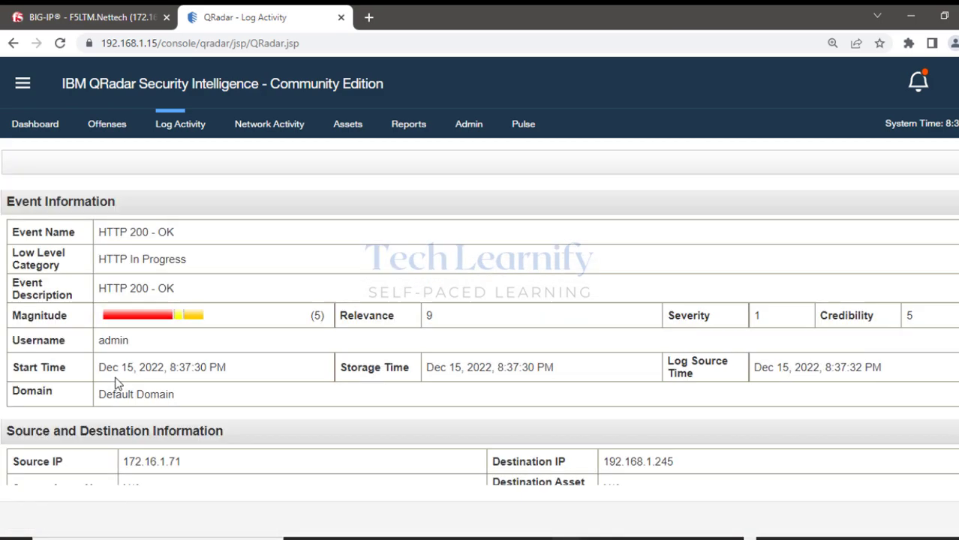
pyautogui.scroll(-1, 466, 340)
pyautogui.scroll(-3, 466, 340)
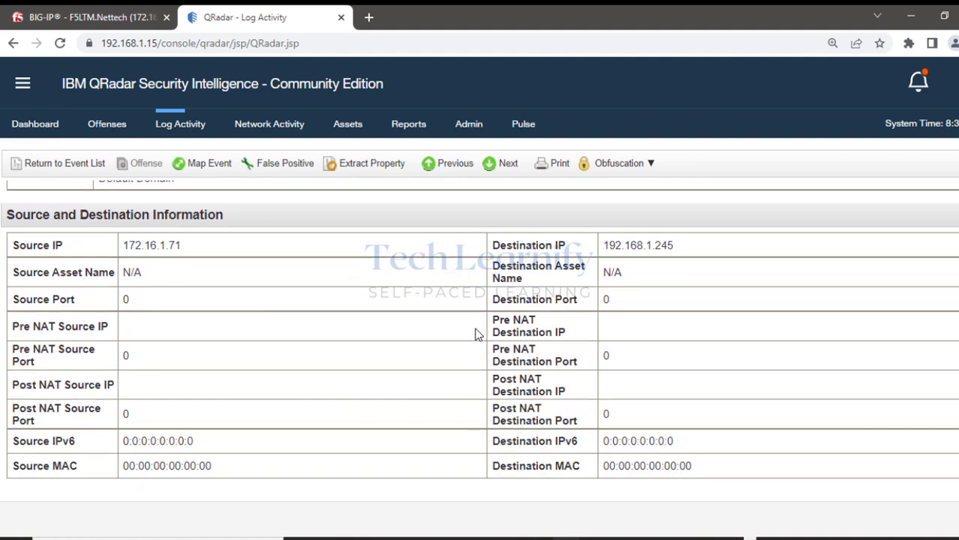
pyautogui.scroll(-3, 474, 334)
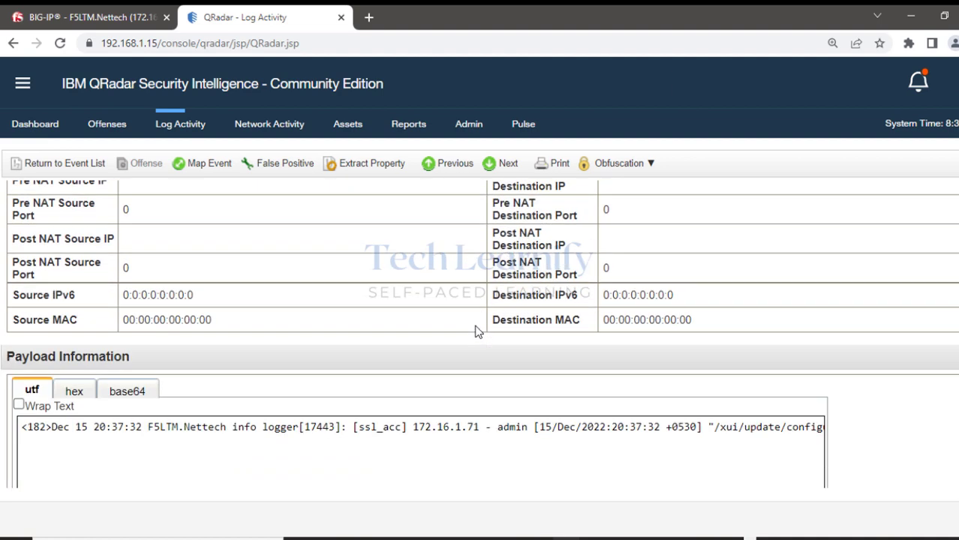
pyautogui.scroll(-3, 476, 332)
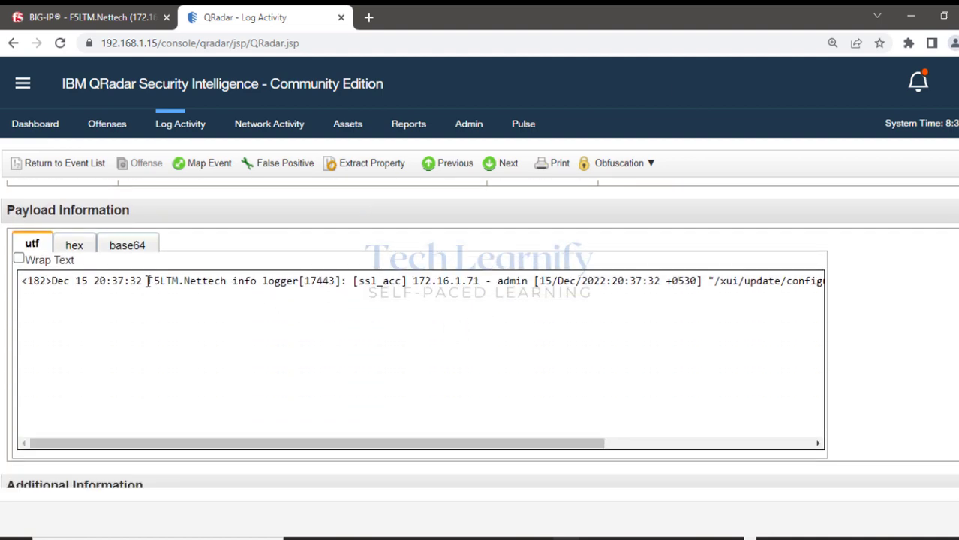
pyautogui.moveTo(148, 282); pyautogui.dragTo(228, 283)
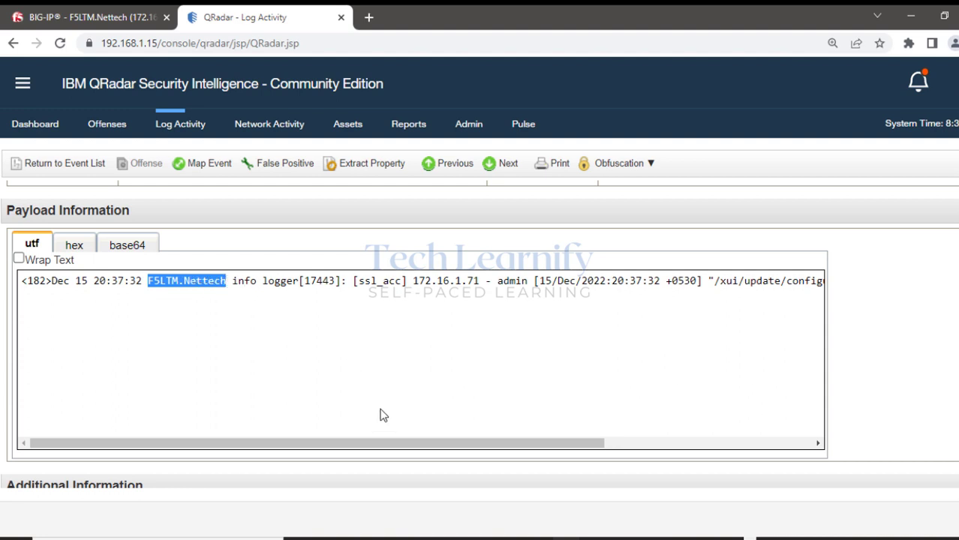
pyautogui.moveTo(387, 445); pyautogui.dragTo(726, 448)
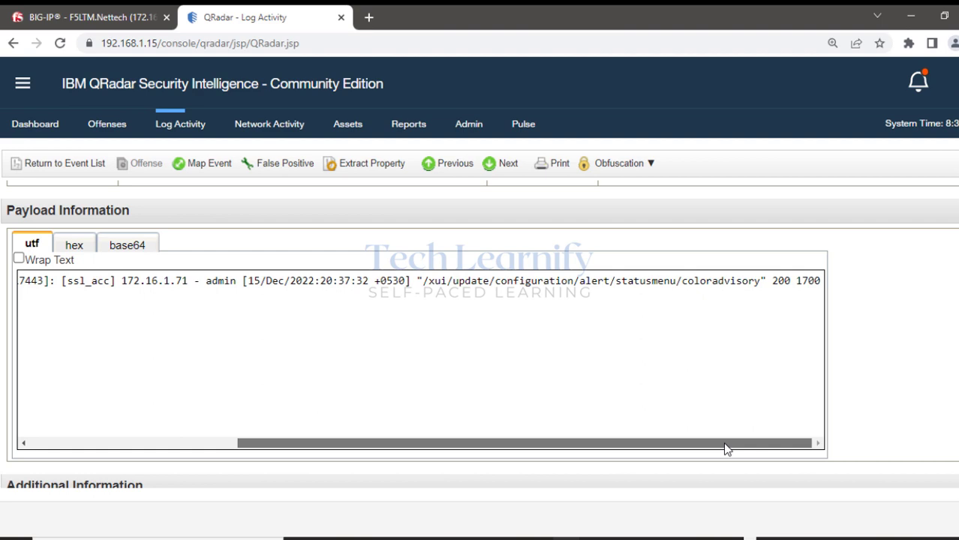
pyautogui.scroll(-5, 544, 357)
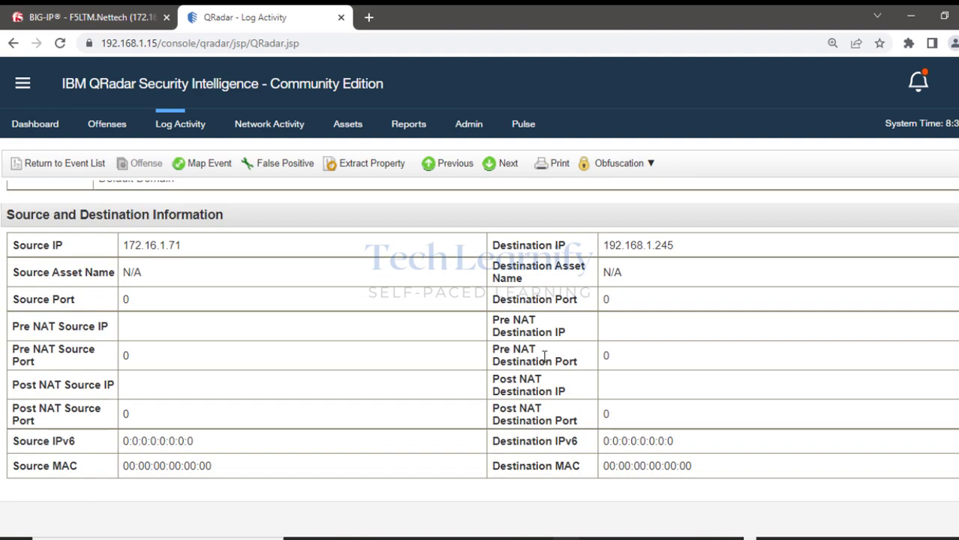
# Open Admin > Log Sources and select the LinuxServer @ F5LTM.Nettech log source.
pyautogui.click(469, 125)
pyautogui.scroll(-6, 414, 298)
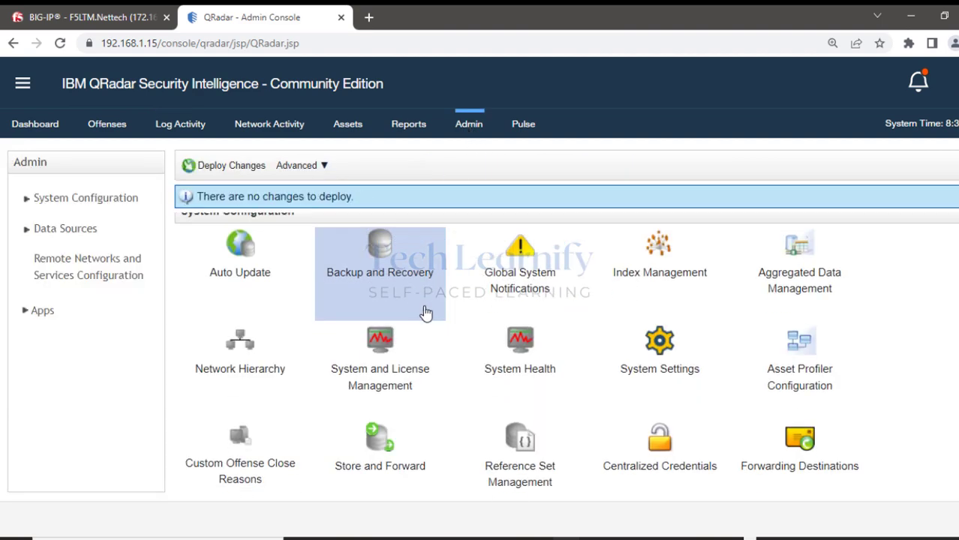
pyautogui.scroll(-5, 419, 370)
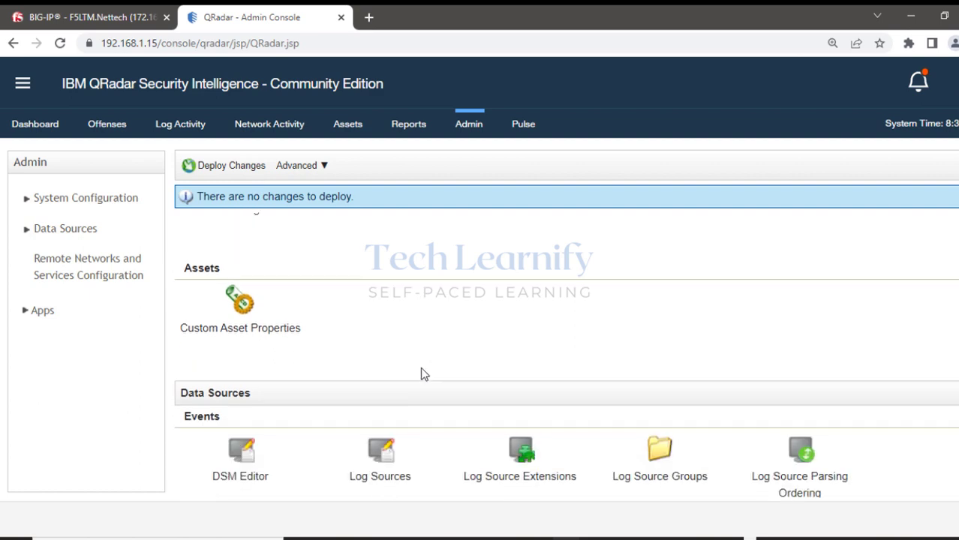
pyautogui.scroll(3, 423, 369)
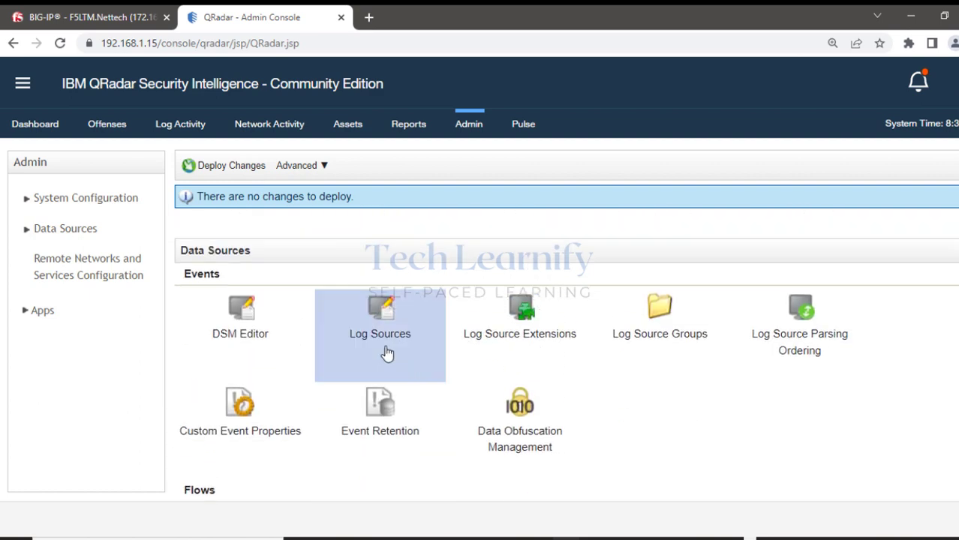
pyautogui.click(377, 335)
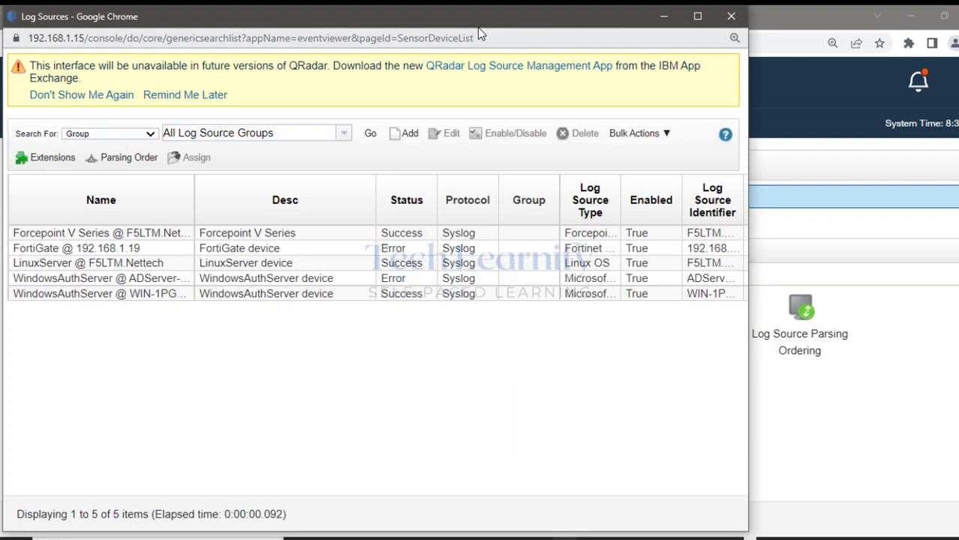
pyautogui.moveTo(493, 27); pyautogui.dragTo(569, 29)
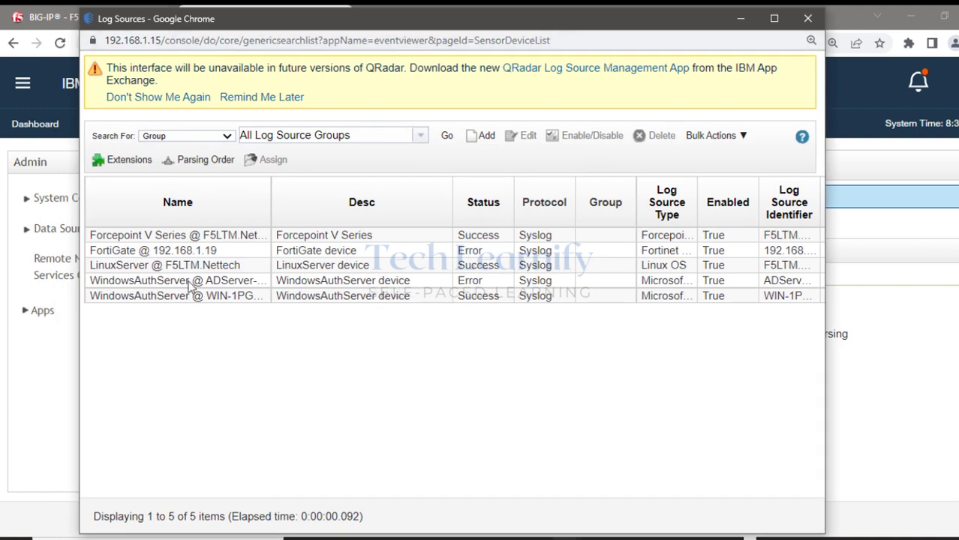
pyautogui.click(91, 270)
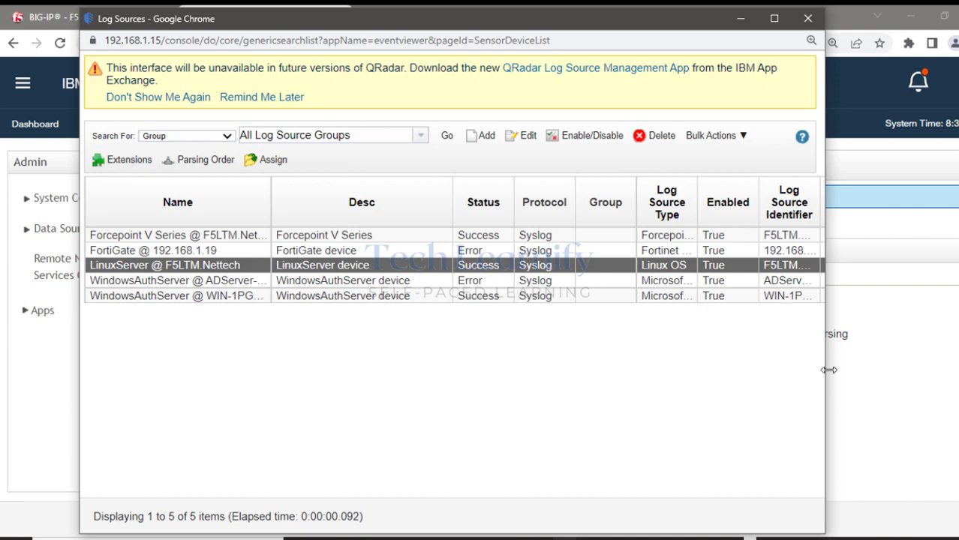
# Widen and reposition the Log Sources window to reveal the Autodiscovered column.
pyautogui.moveTo(826, 367); pyautogui.dragTo(893, 323)
pyautogui.moveTo(621, 32); pyautogui.dragTo(561, 43)
pyautogui.moveTo(836, 373); pyautogui.dragTo(938, 360)
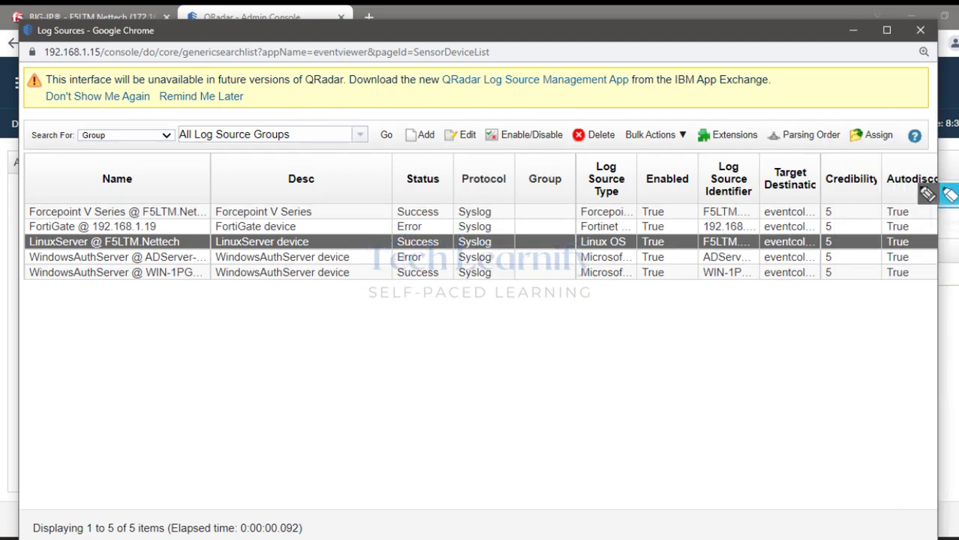
# Mark LinuxServer's Autodiscovered True value and Log Source Identifier, then clear the marks.
pyautogui.click(908, 216)
pyautogui.moveTo(879, 180); pyautogui.dragTo(938, 187)
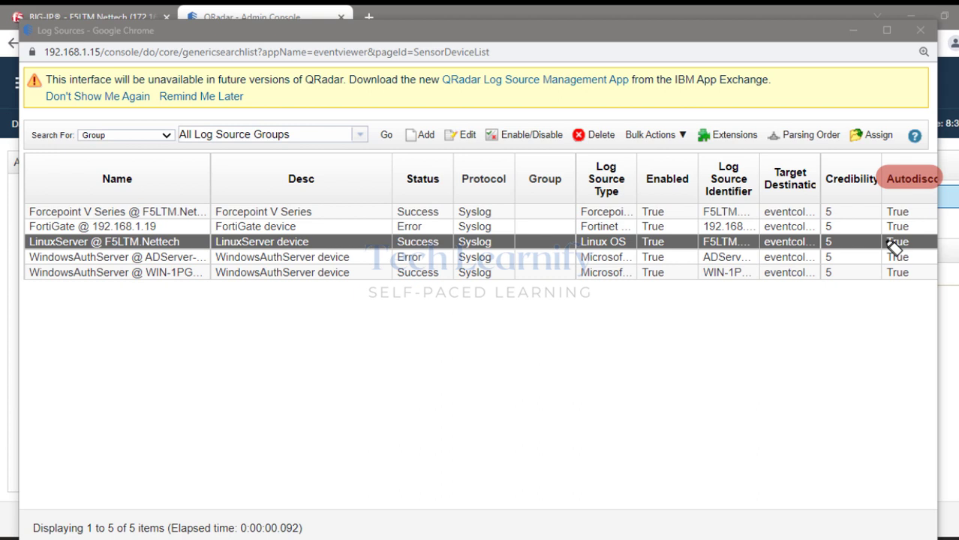
pyautogui.moveTo(877, 242); pyautogui.dragTo(913, 244)
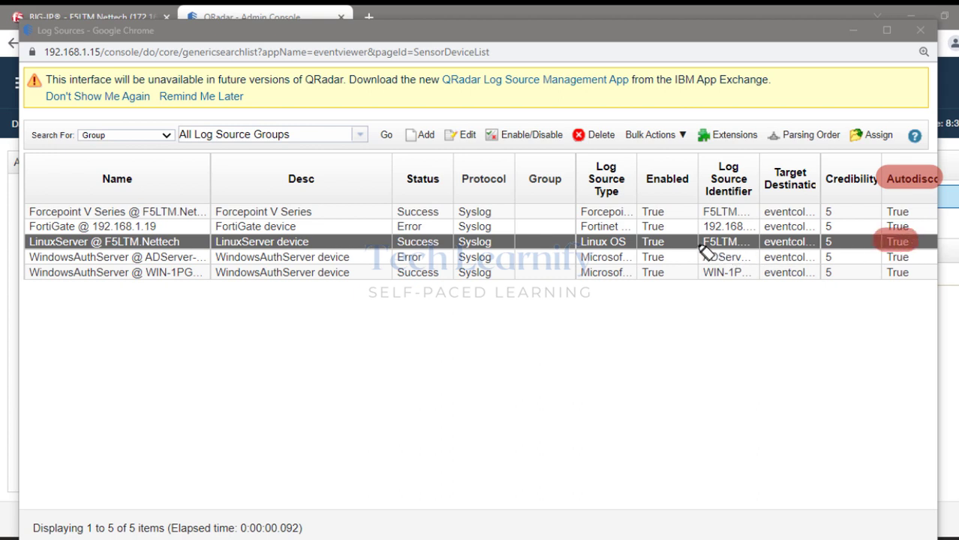
pyautogui.moveTo(698, 242); pyautogui.dragTo(750, 243)
pyautogui.moveTo(706, 167); pyautogui.dragTo(761, 170)
pyautogui.moveTo(705, 189); pyautogui.dragTo(750, 194)
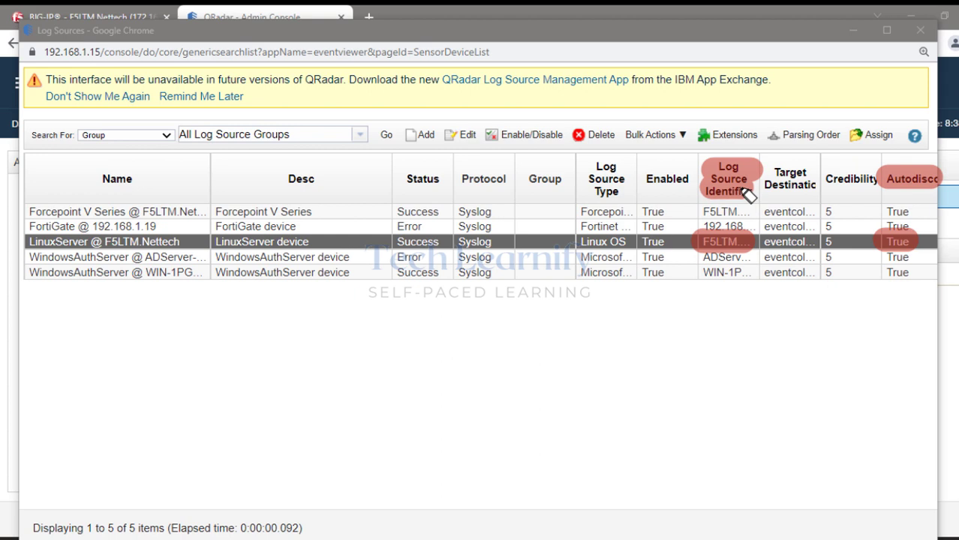
pyautogui.press('Escape')
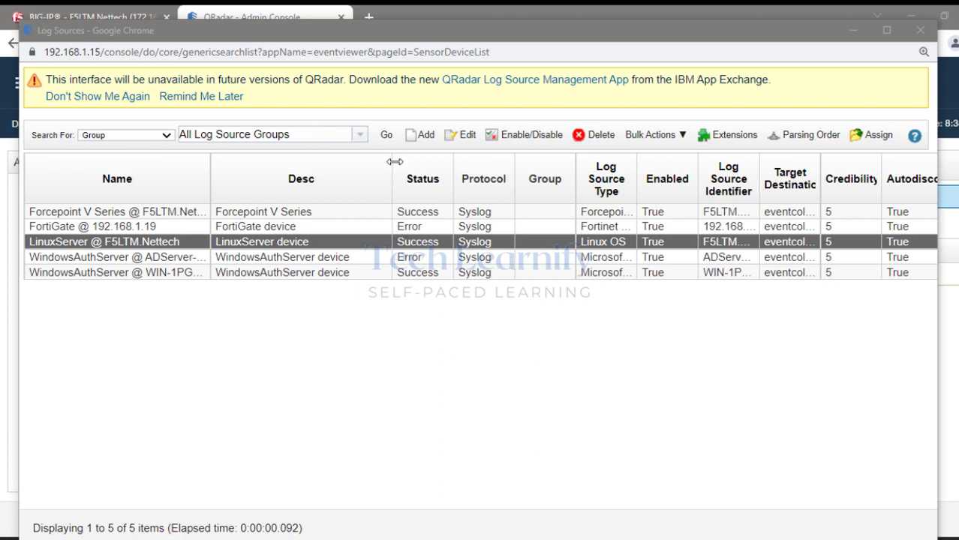
# Start a new log source and confirm F5 Networks BIG-IP LTM appears in the type list.
pyautogui.click(417, 142)
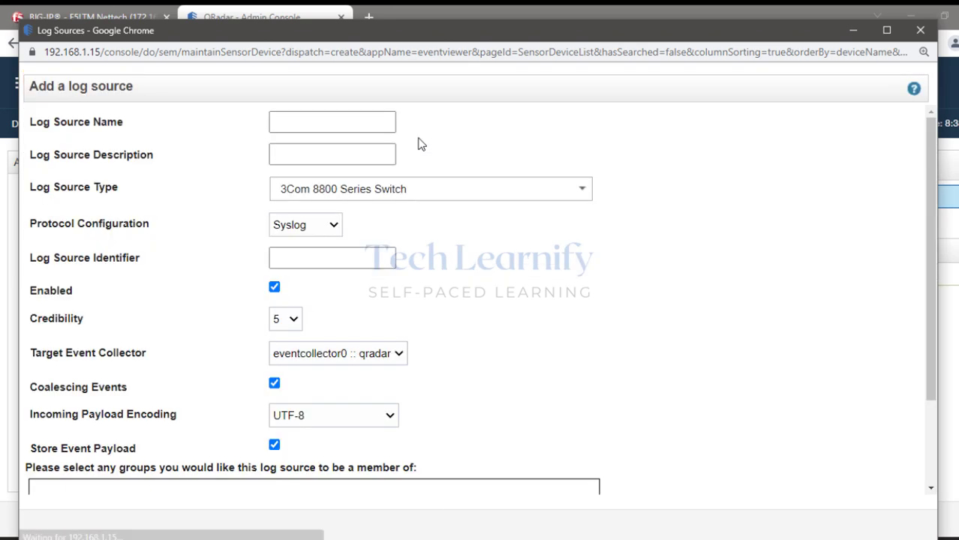
pyautogui.click(306, 155)
pyautogui.click(326, 188)
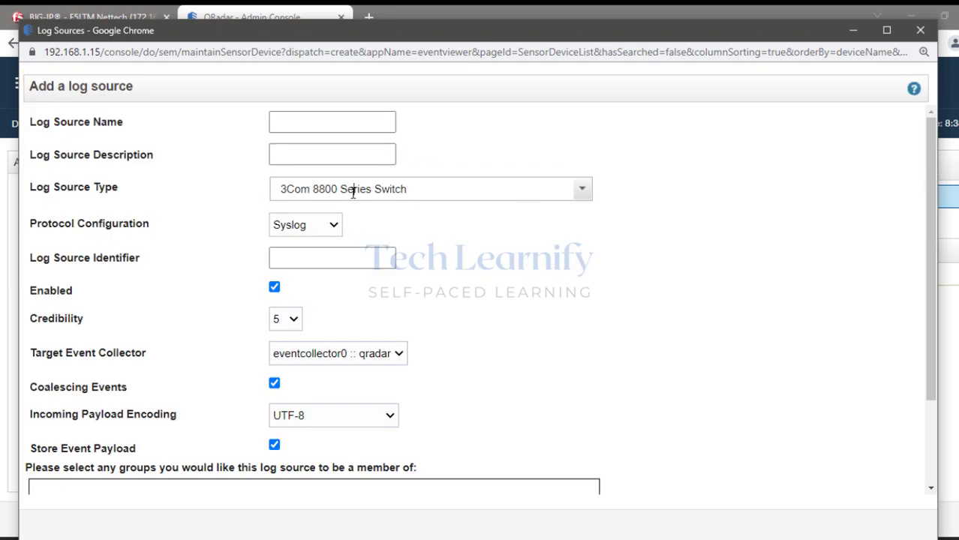
pyautogui.click(581, 192)
pyautogui.scroll(-10, 418, 348)
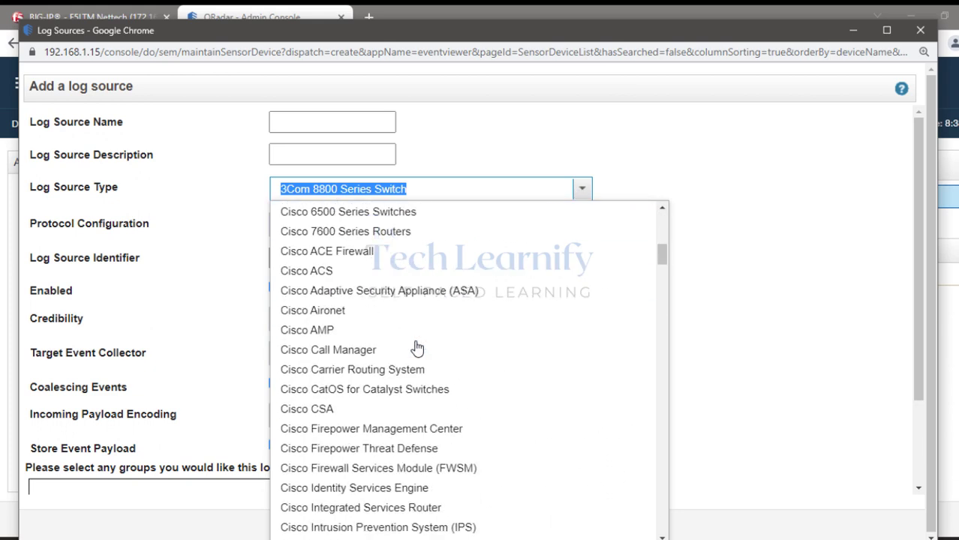
pyautogui.scroll(-9, 420, 349)
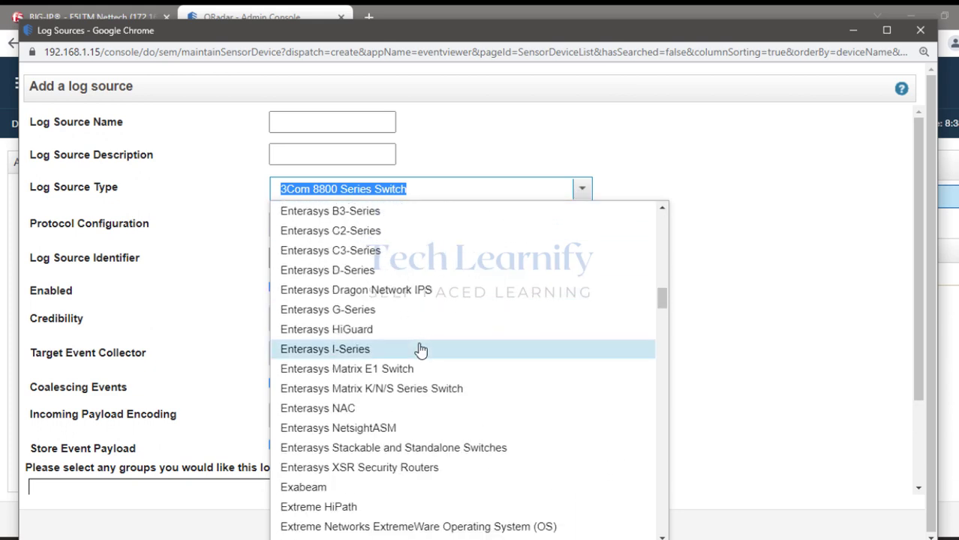
pyautogui.scroll(-6, 420, 338)
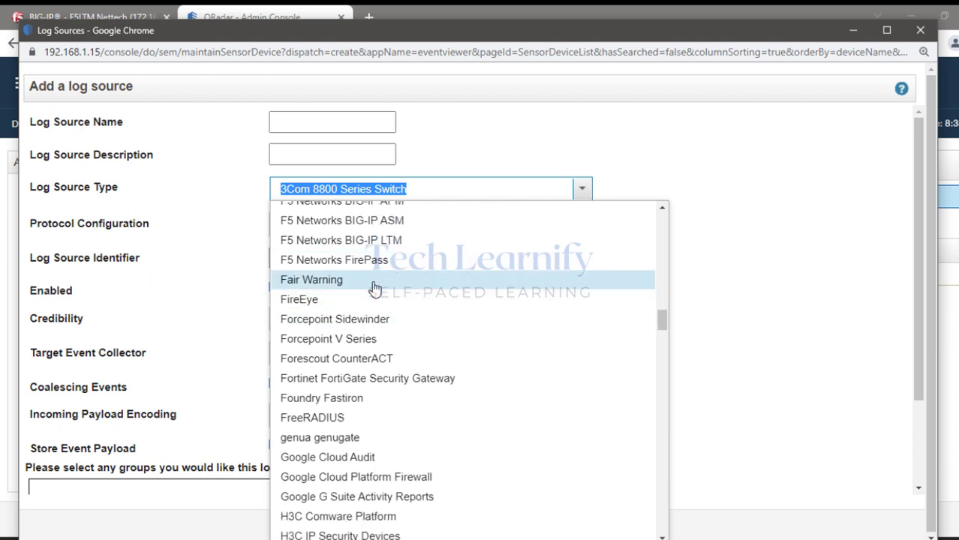
pyautogui.scroll(1, 379, 240)
pyautogui.scroll(2, 382, 248)
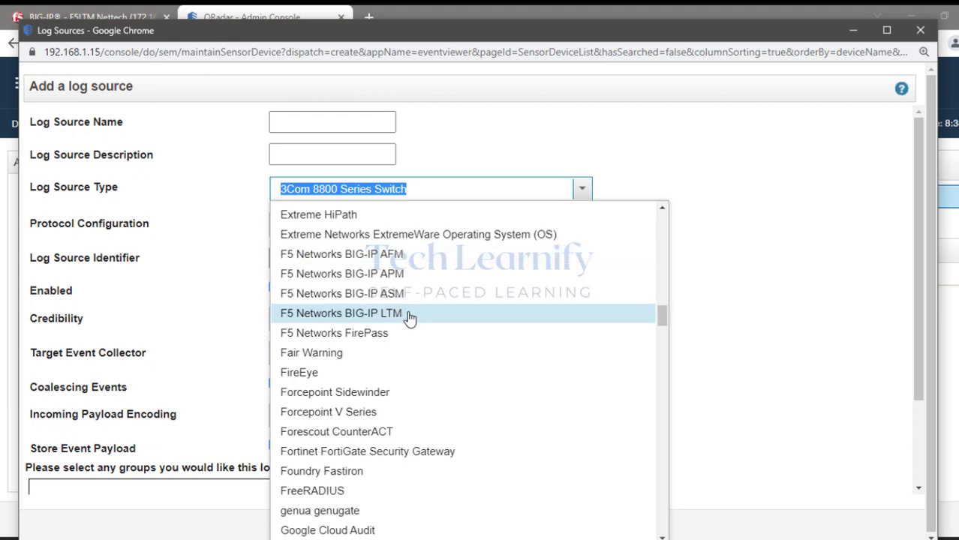
pyautogui.scroll(-15, 407, 322)
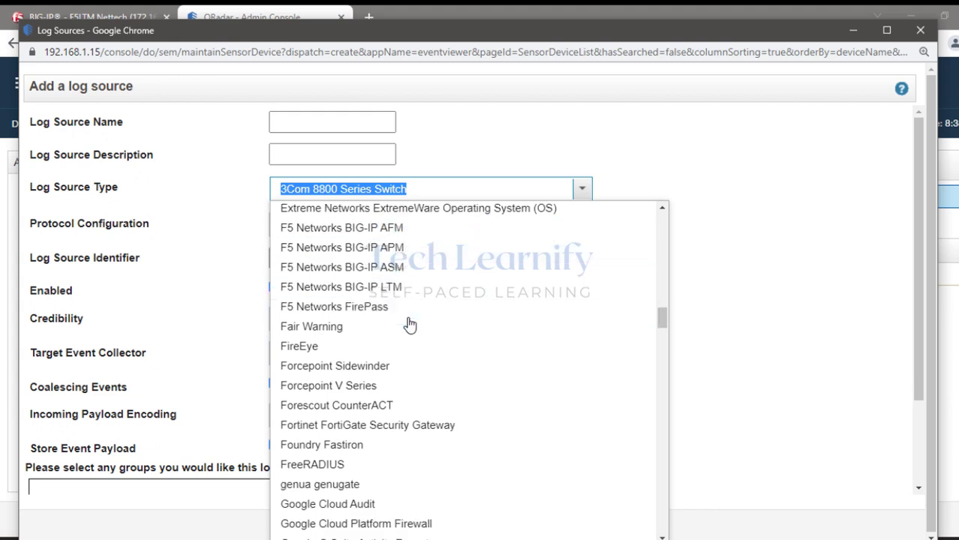
pyautogui.click(205, 211)
pyautogui.click(300, 256)
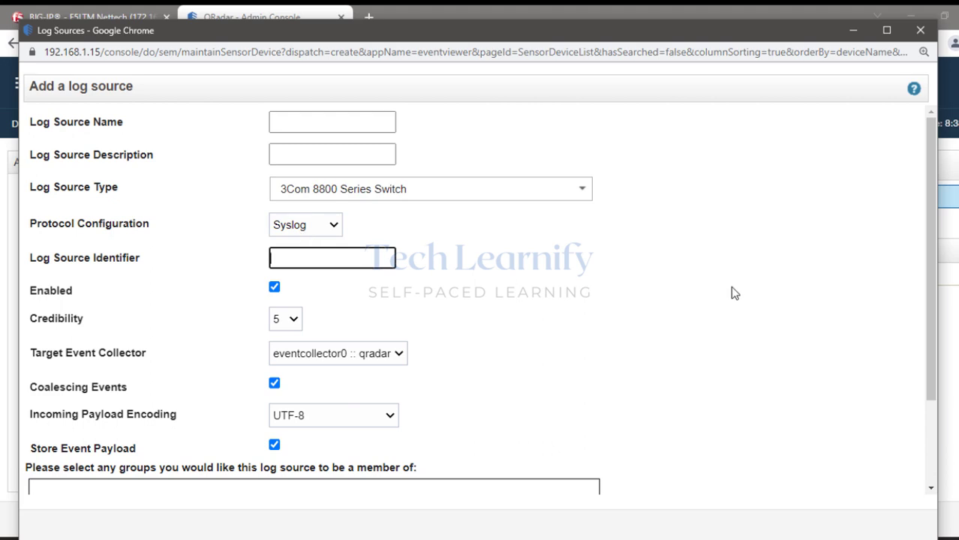
# Close the log source form, open Auto Update, and fetch new updates.
pyautogui.click(921, 32)
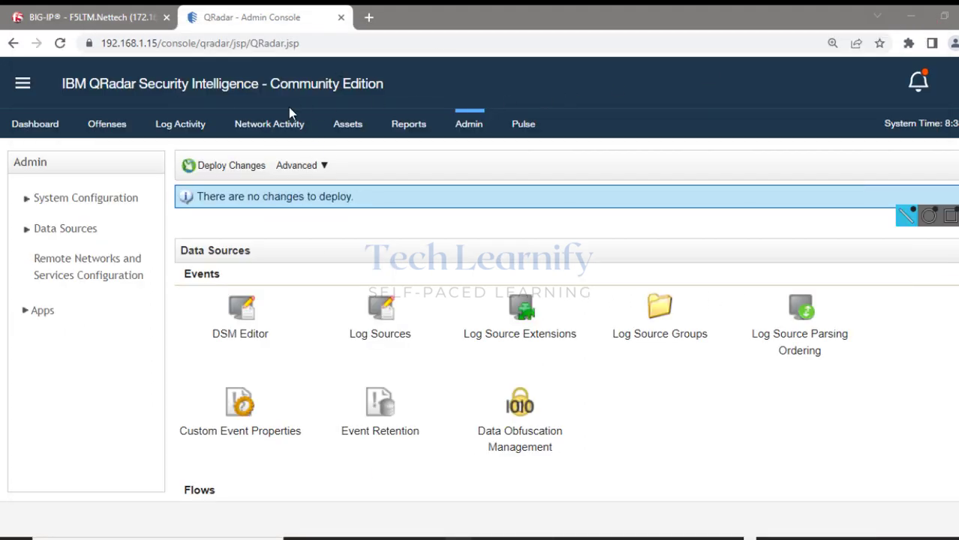
pyautogui.scroll(10, 304, 264)
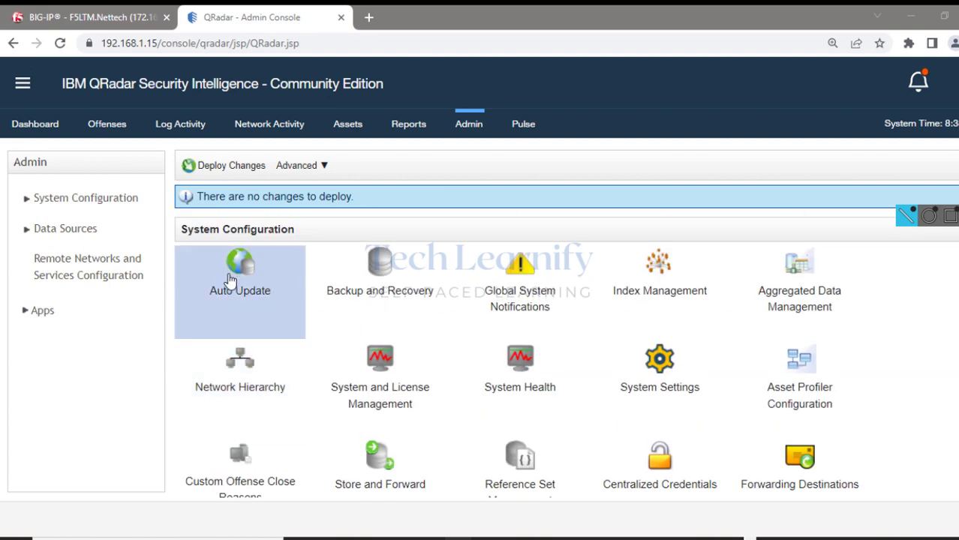
pyautogui.click(230, 280)
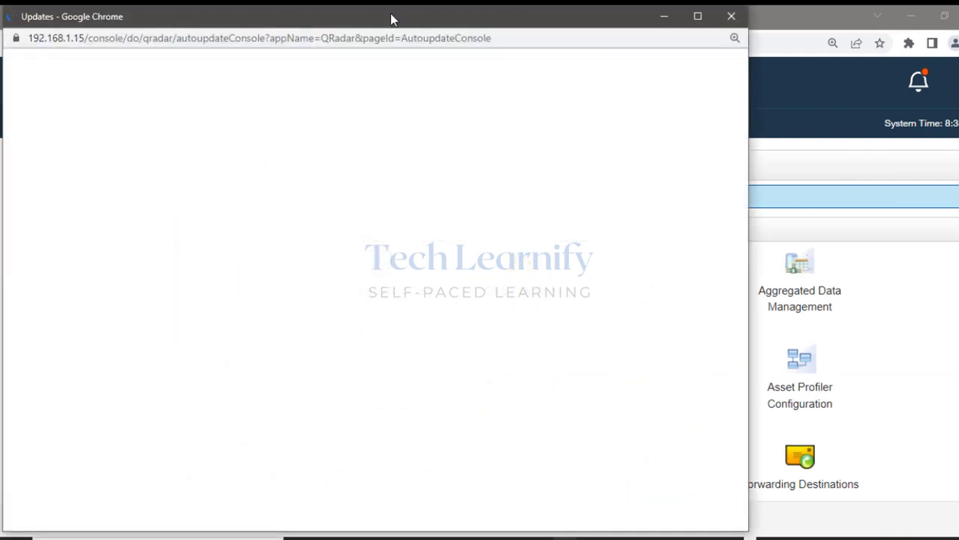
pyautogui.moveTo(390, 18); pyautogui.dragTo(488, 17)
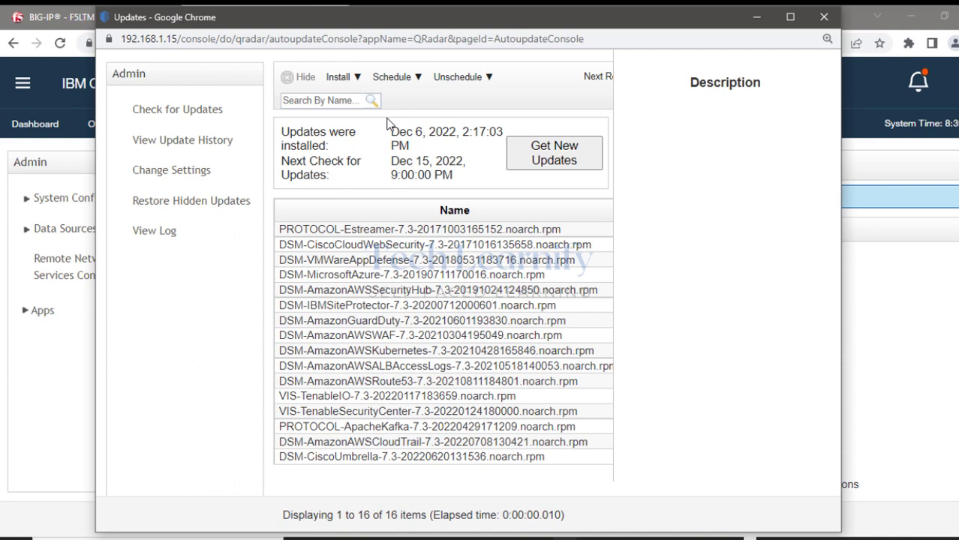
pyautogui.click(562, 157)
pyautogui.click(540, 132)
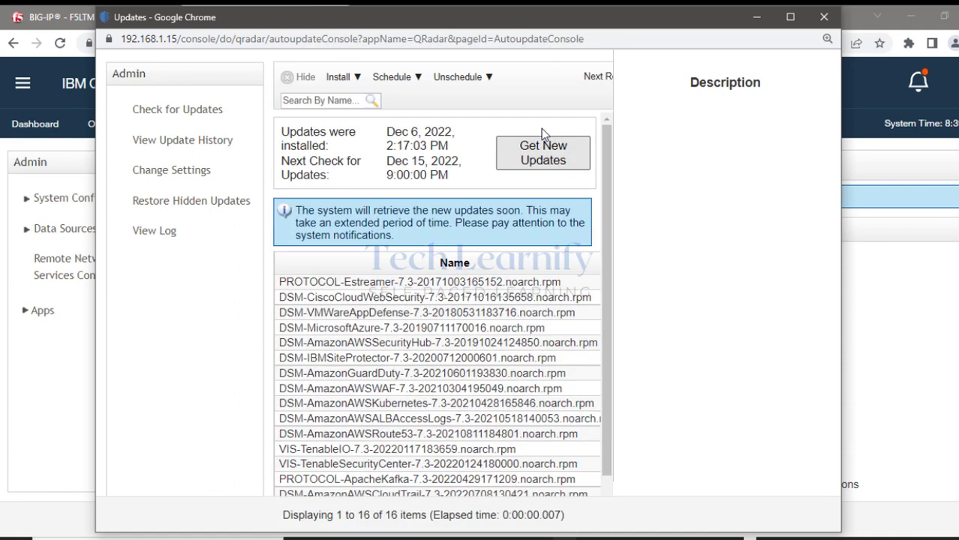
# Review the DSM-VMWareAppDefense and DSM-CiscoUmbrella updates and Install options, then view update history.
pyautogui.scroll(-1, 418, 286)
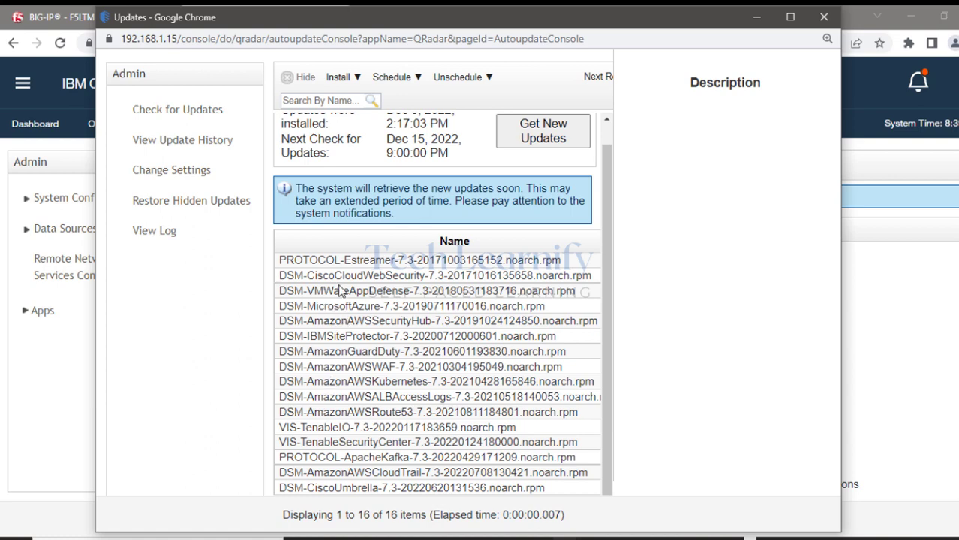
pyautogui.click(338, 291)
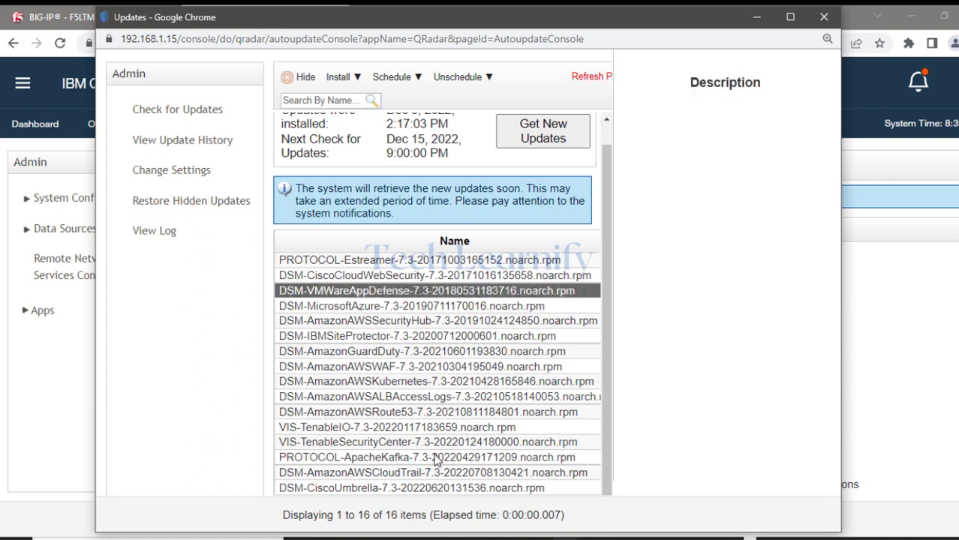
pyautogui.click(343, 490)
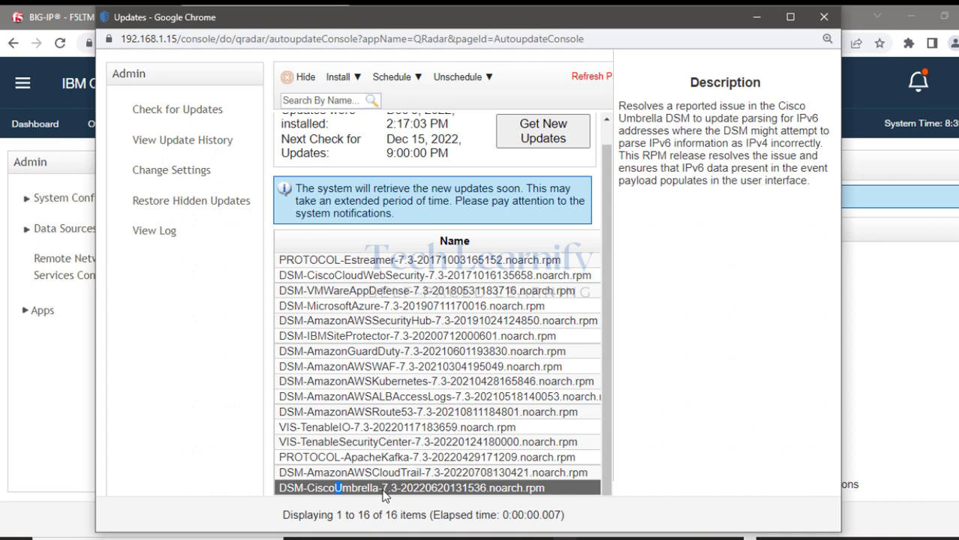
pyautogui.click(354, 77)
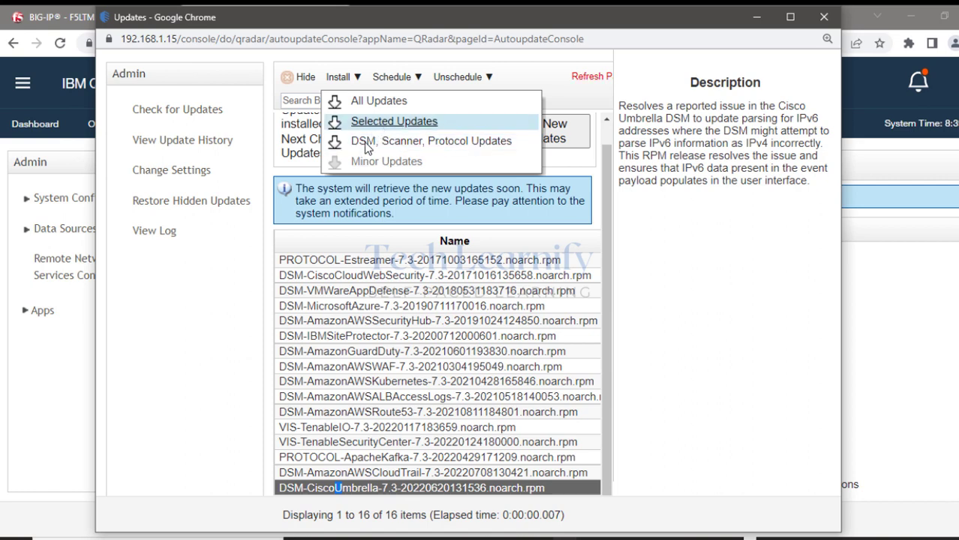
pyautogui.click(181, 149)
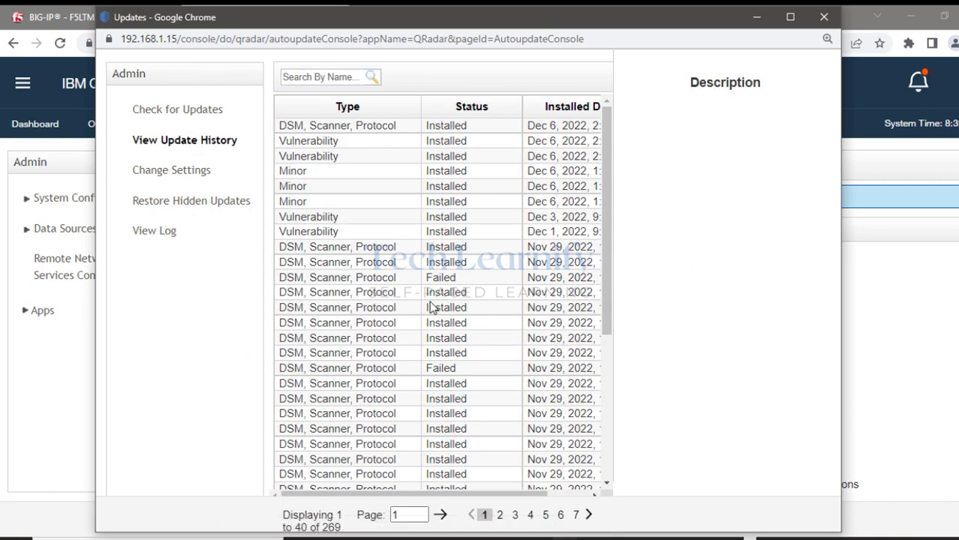
# Page through the update history and settle on page 6, entries 201–240.
pyautogui.scroll(-4, 434, 301)
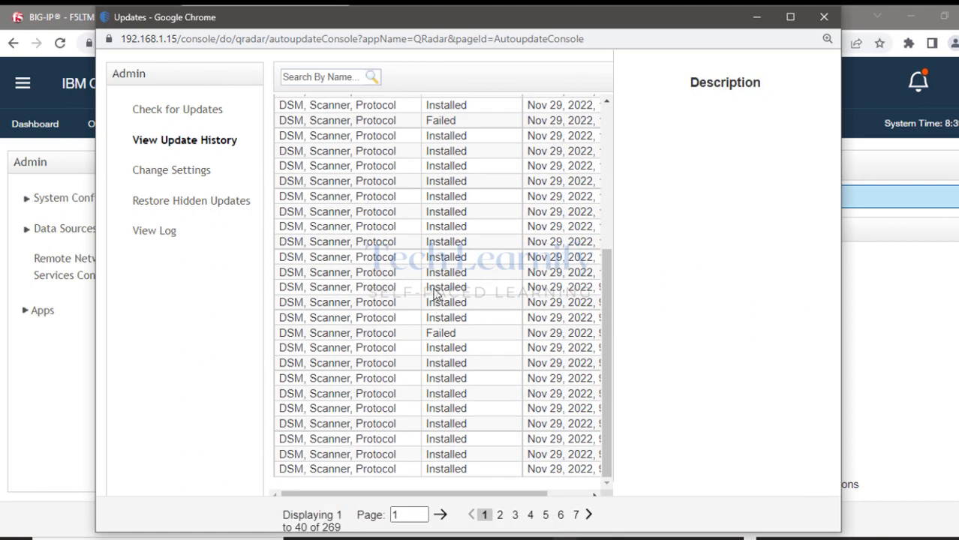
pyautogui.click(530, 515)
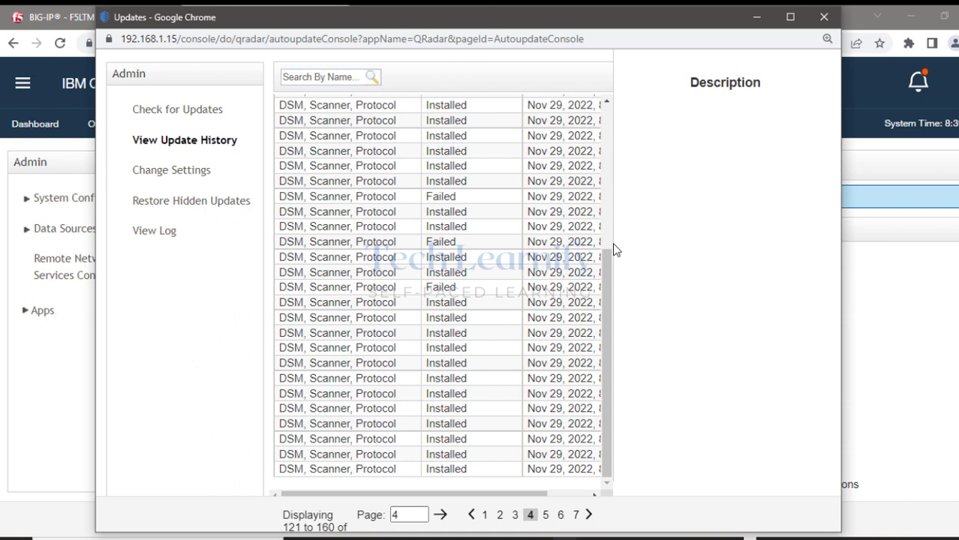
pyautogui.click(545, 518)
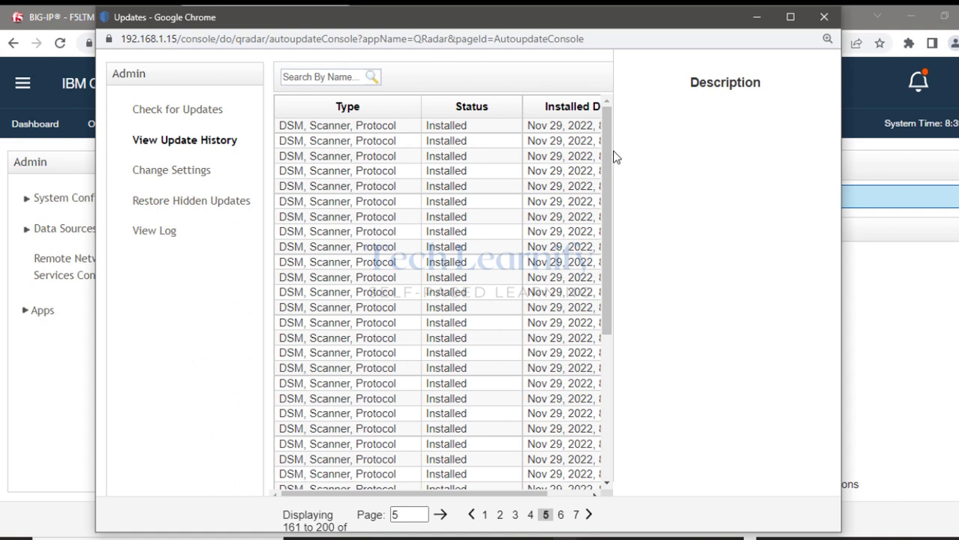
pyautogui.click(573, 515)
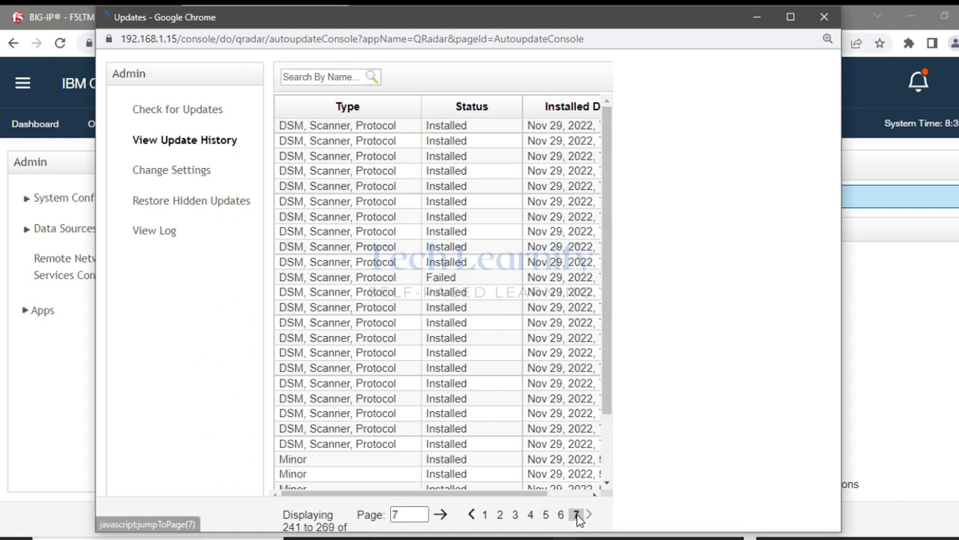
pyautogui.scroll(-2, 464, 368)
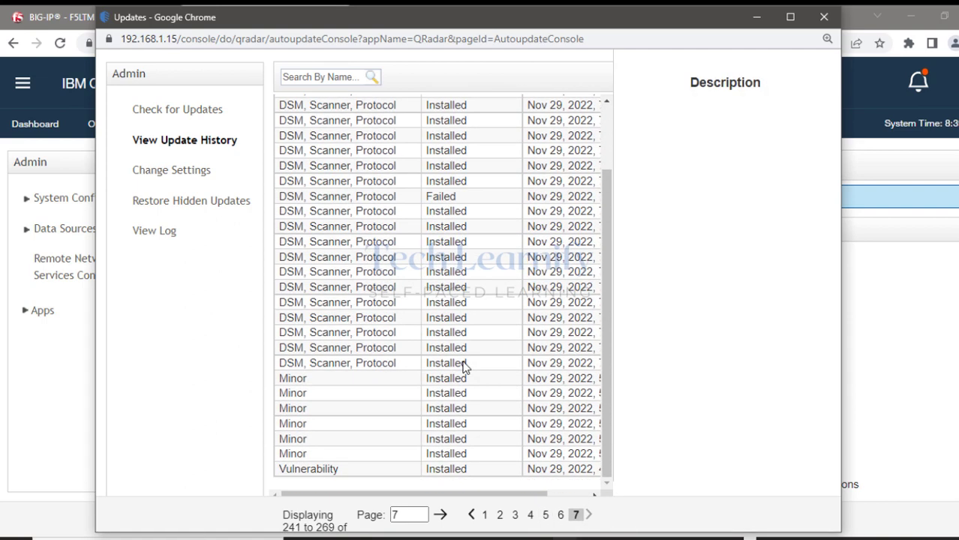
pyautogui.click(561, 515)
pyautogui.moveTo(607, 335); pyautogui.dragTo(625, 441)
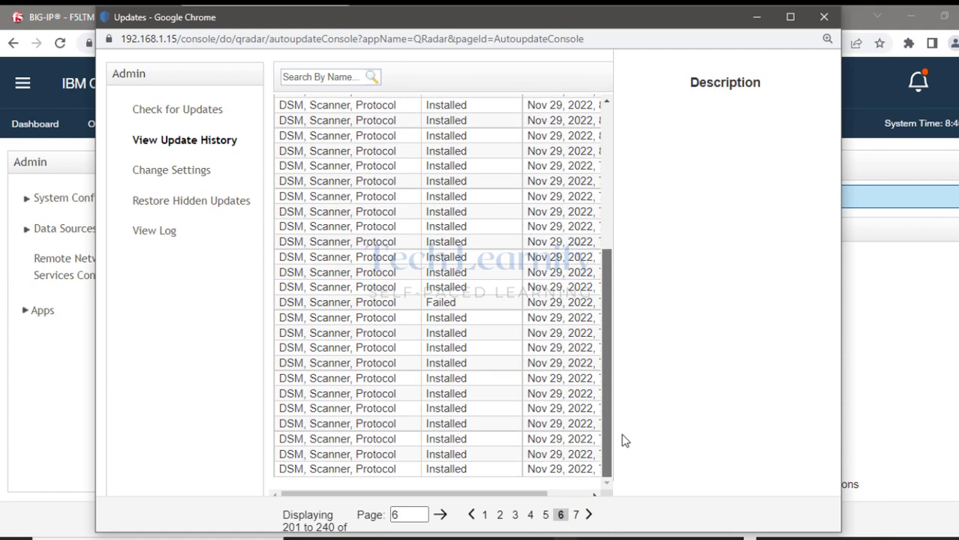
pyautogui.scroll(5, 601, 282)
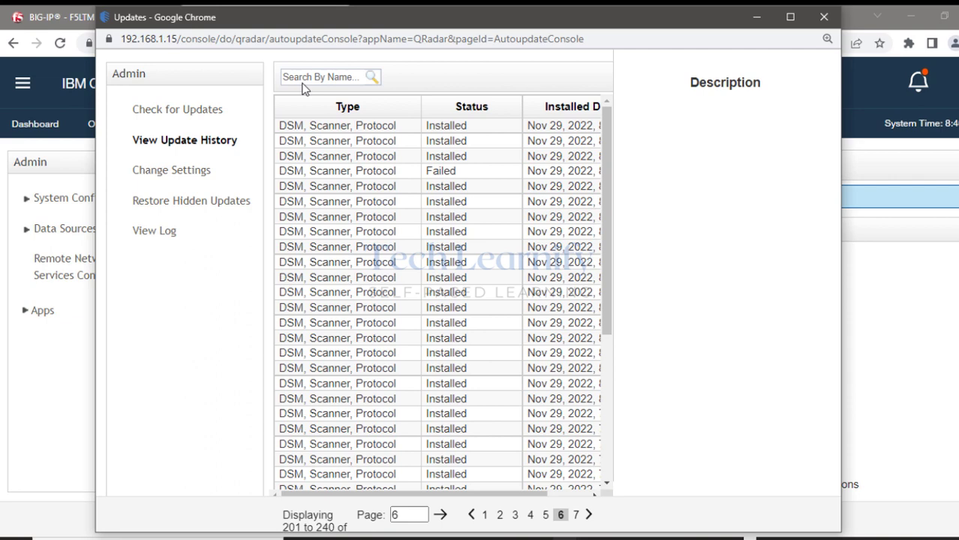
# Search the update history for 'forti' and view the failed Fortinet update.
pyautogui.click(308, 77)
pyautogui.write('forti')
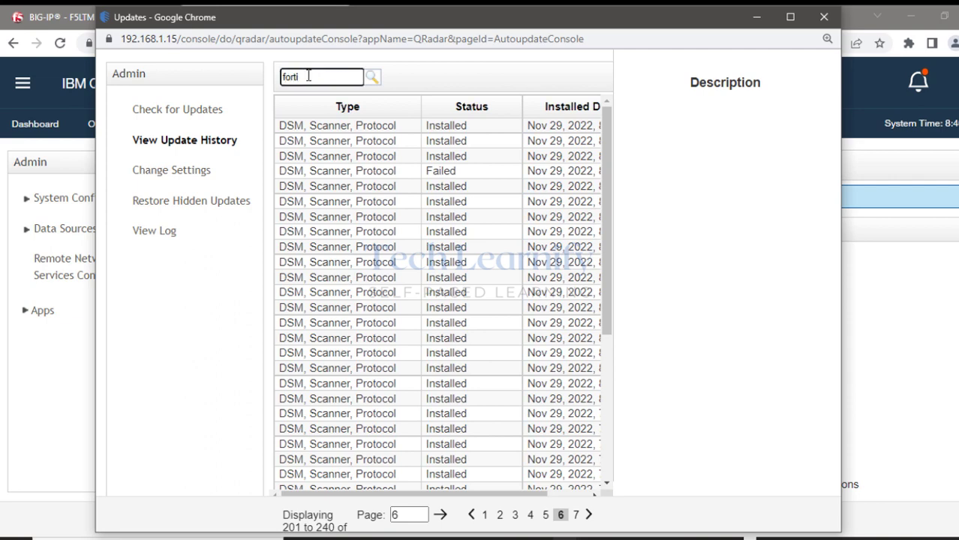
pyautogui.press('Return')
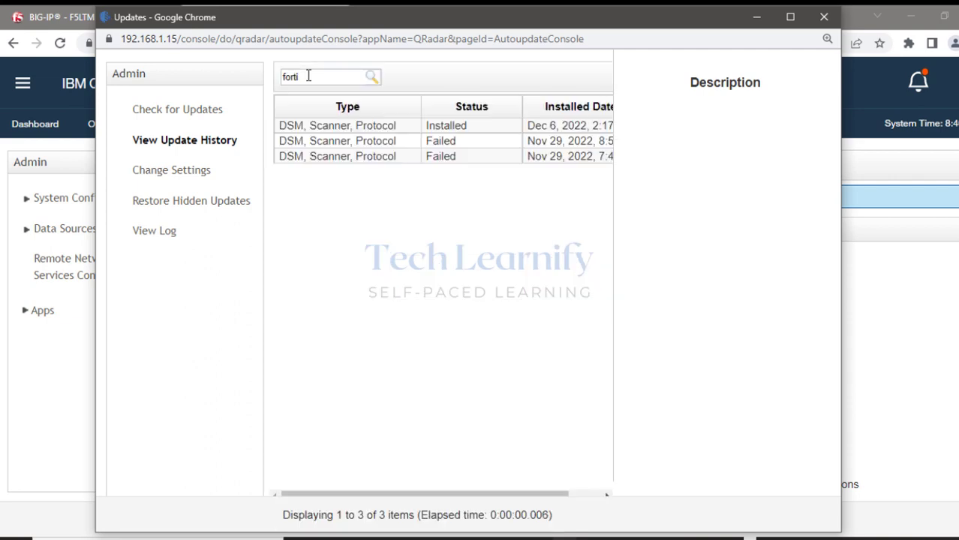
pyautogui.click(452, 144)
# Search for 'cisco' and review the failed Cisco updates and Cisco Firewall Devices DSM.
pyautogui.moveTo(314, 83); pyautogui.dragTo(265, 83)
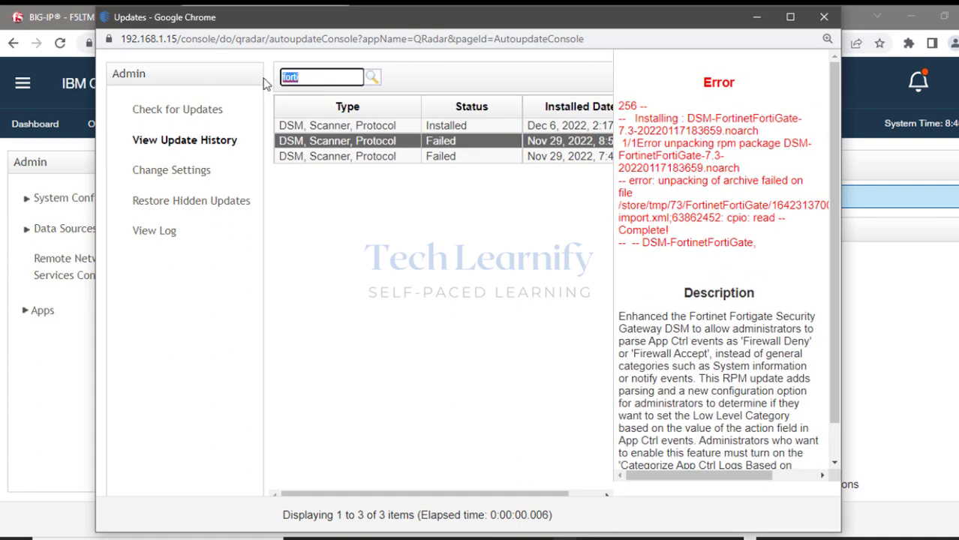
pyautogui.write('cisco')
pyautogui.press('Return')
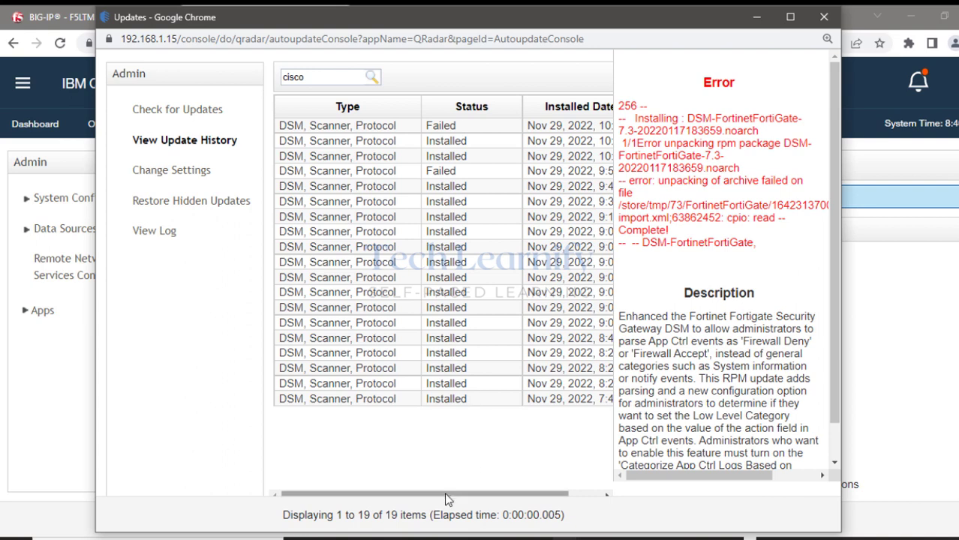
pyautogui.moveTo(462, 495); pyautogui.dragTo(362, 503)
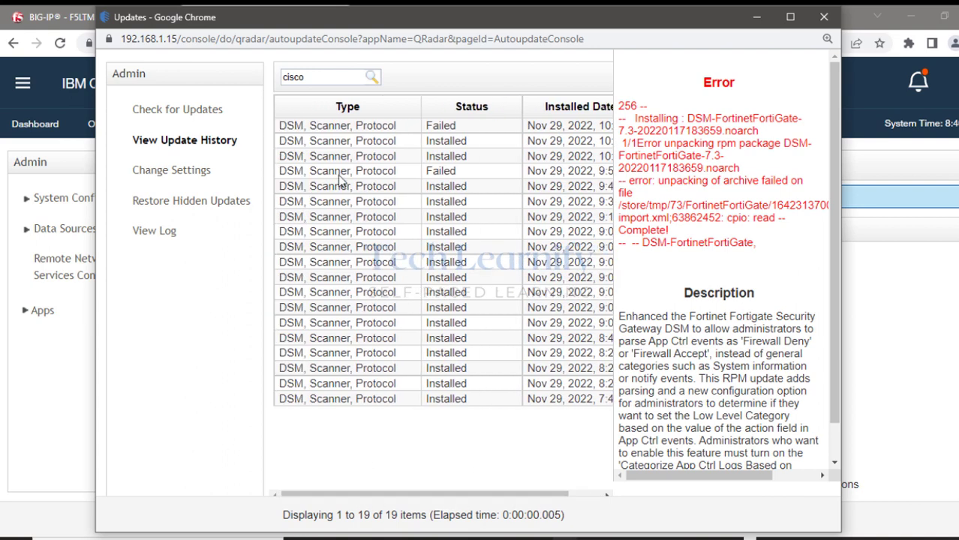
pyautogui.click(335, 127)
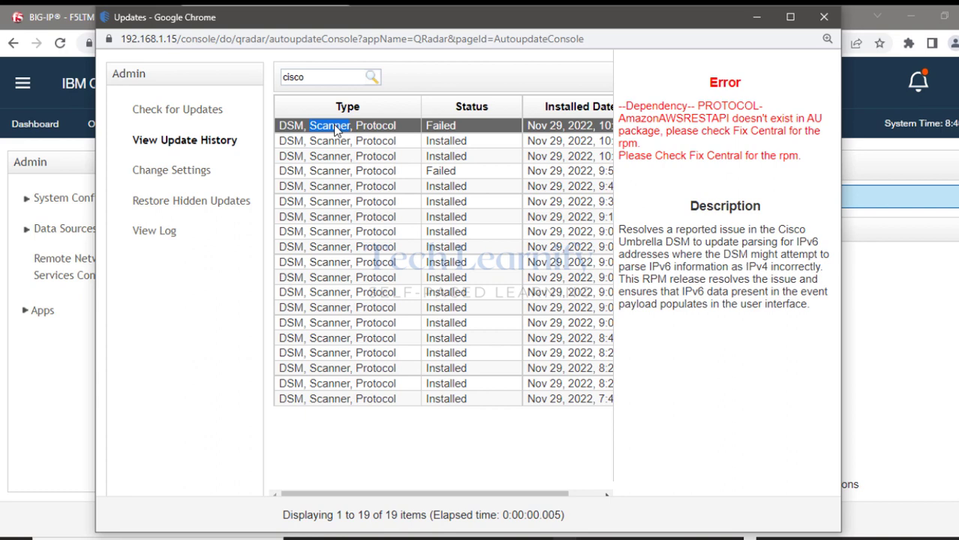
pyautogui.click(328, 175)
pyautogui.click(321, 190)
pyautogui.click(324, 205)
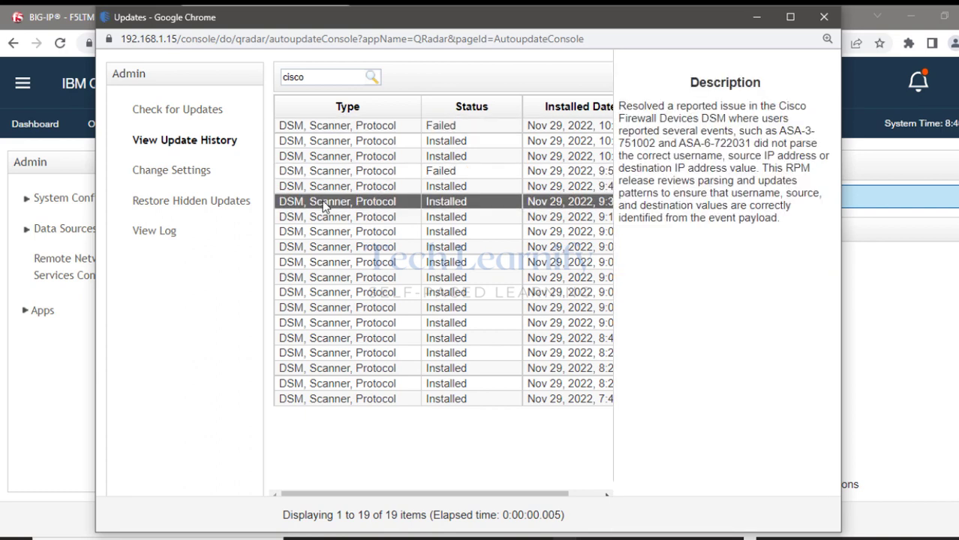
pyautogui.moveTo(776, 106); pyautogui.dragTo(730, 121)
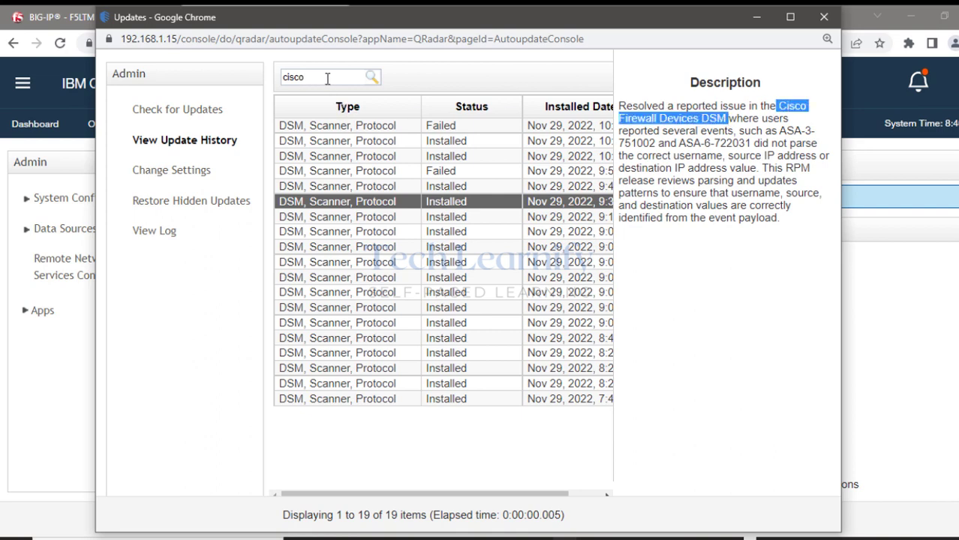
# Search for 'f5' and review the F5 BIG-IP APM and ASM DSM update descriptions.
pyautogui.moveTo(326, 78); pyautogui.dragTo(253, 81)
pyautogui.write('f5')
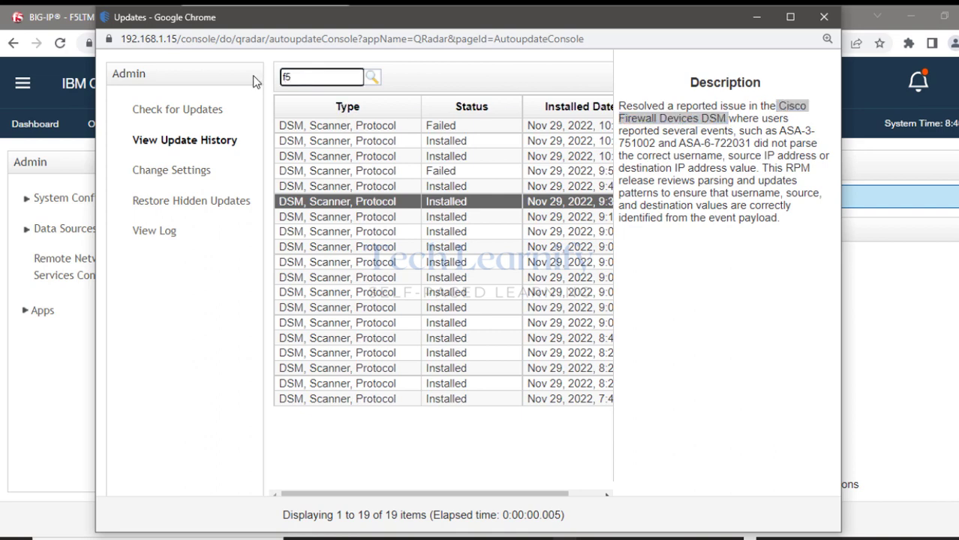
pyautogui.press('Return')
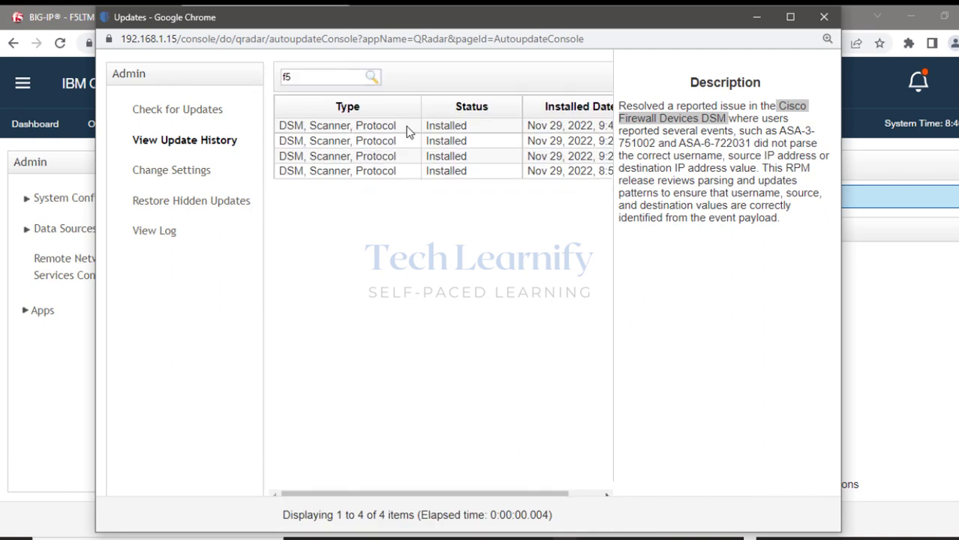
pyautogui.click(409, 129)
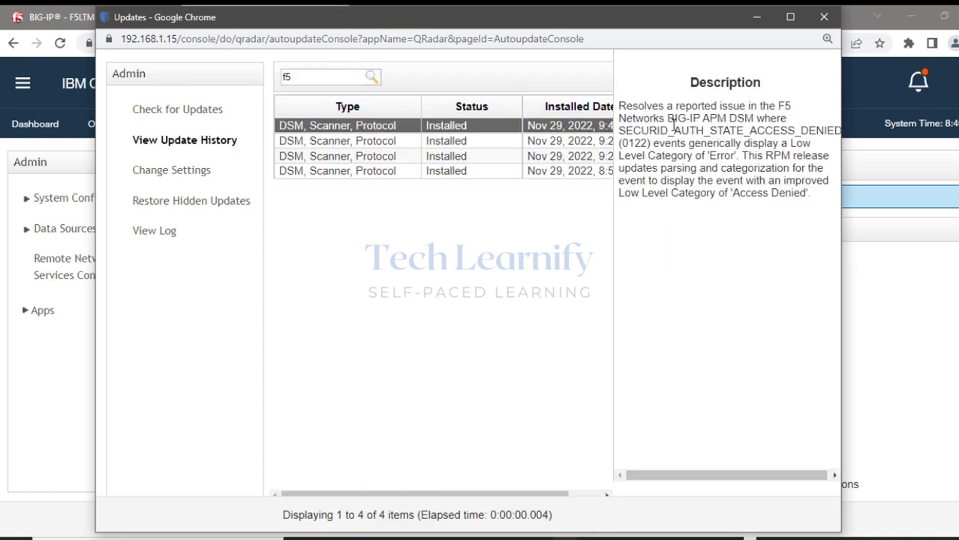
pyautogui.moveTo(664, 120); pyautogui.dragTo(747, 119)
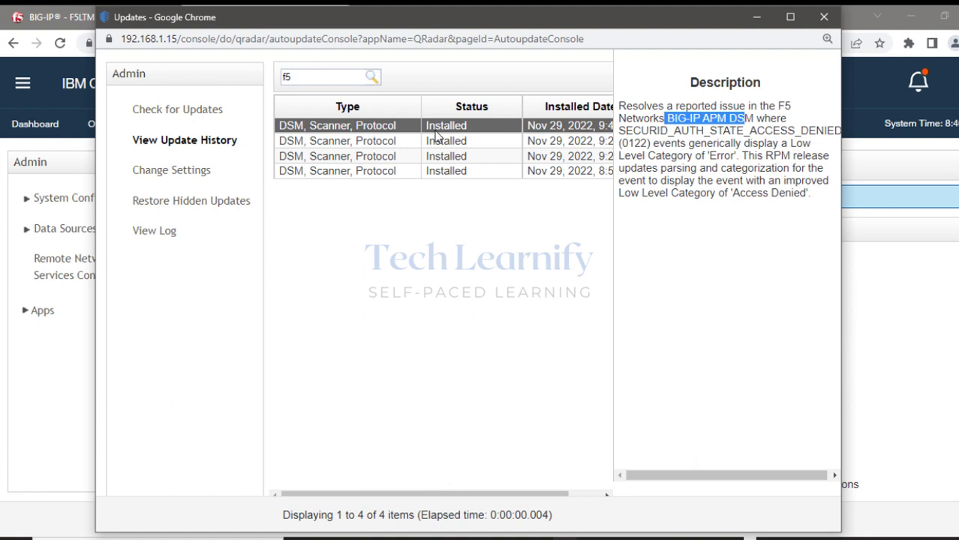
pyautogui.click(381, 144)
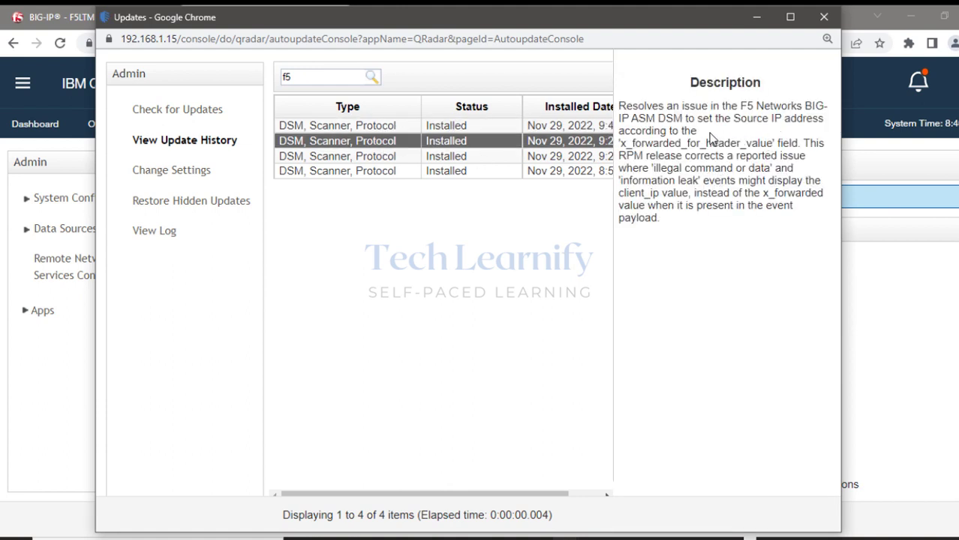
pyautogui.moveTo(619, 120); pyautogui.dragTo(672, 120)
pyautogui.click(412, 159)
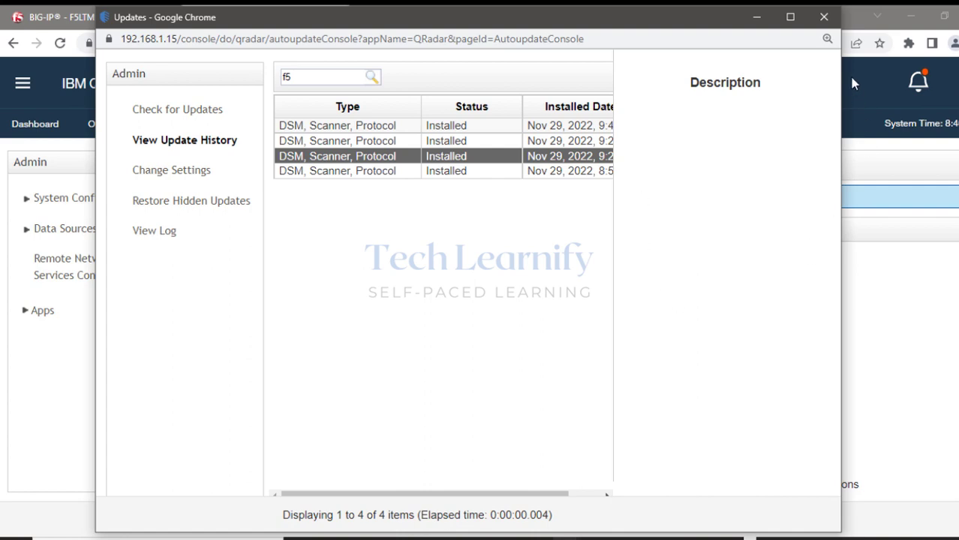
# Close the update history and set Log Activity to Real Time (streaming).
pyautogui.click(824, 18)
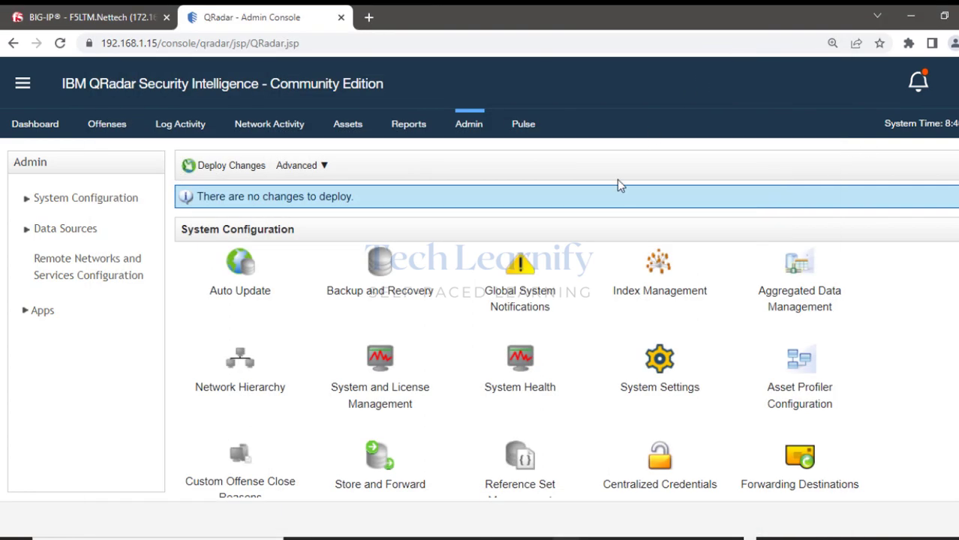
pyautogui.click(179, 130)
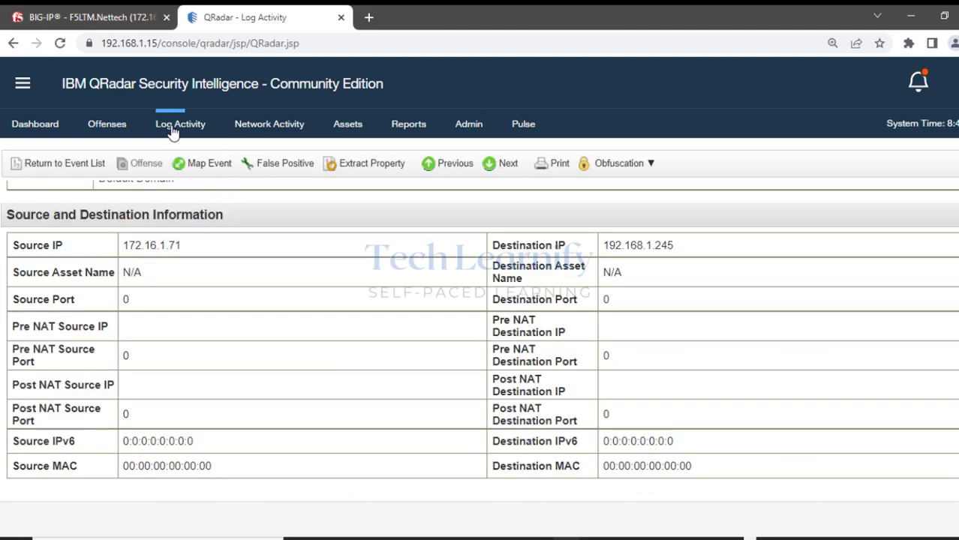
pyautogui.click(174, 130)
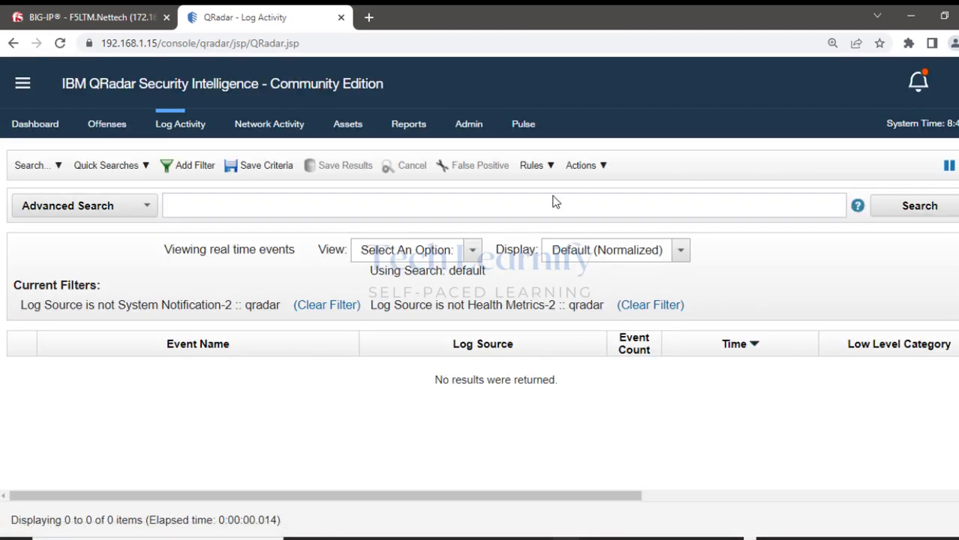
pyautogui.click(472, 250)
pyautogui.click(413, 292)
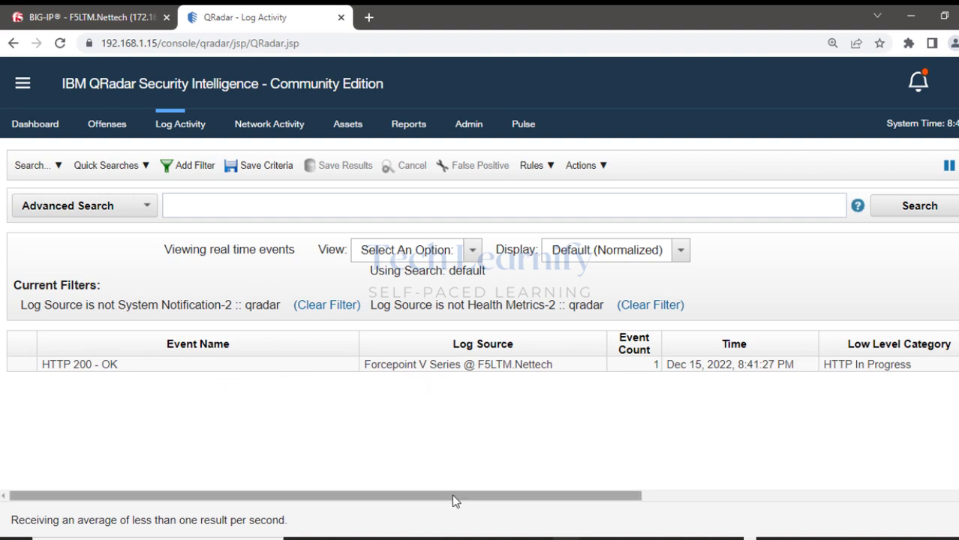
# Inspect the F5LTM.Nettech event row, then bring up All Offenses.
pyautogui.moveTo(454, 500); pyautogui.dragTo(631, 505)
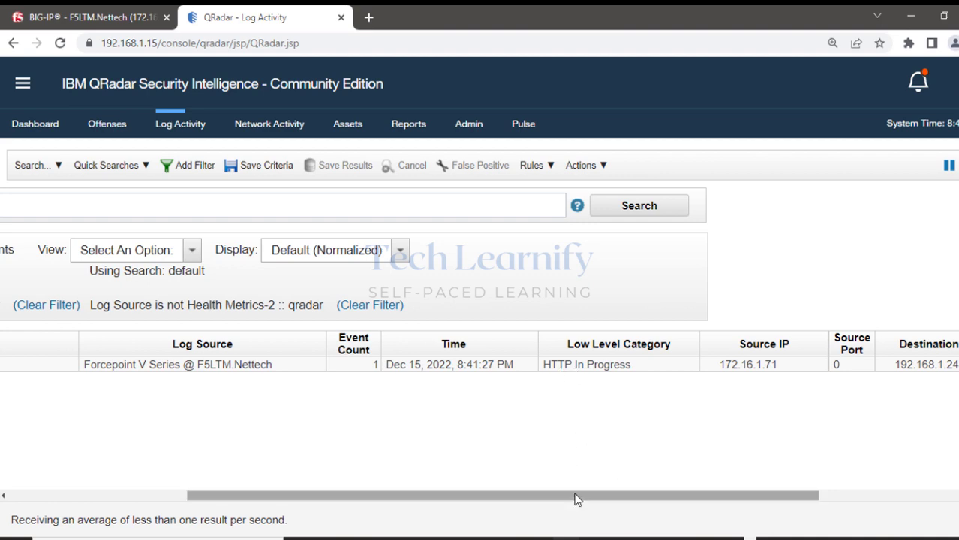
pyautogui.moveTo(575, 501); pyautogui.dragTo(44, 492)
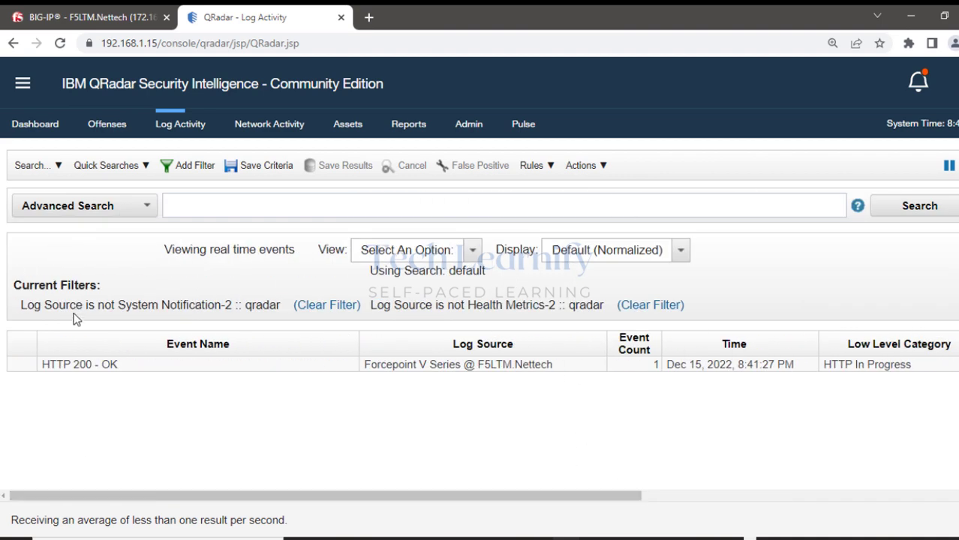
pyautogui.click(114, 131)
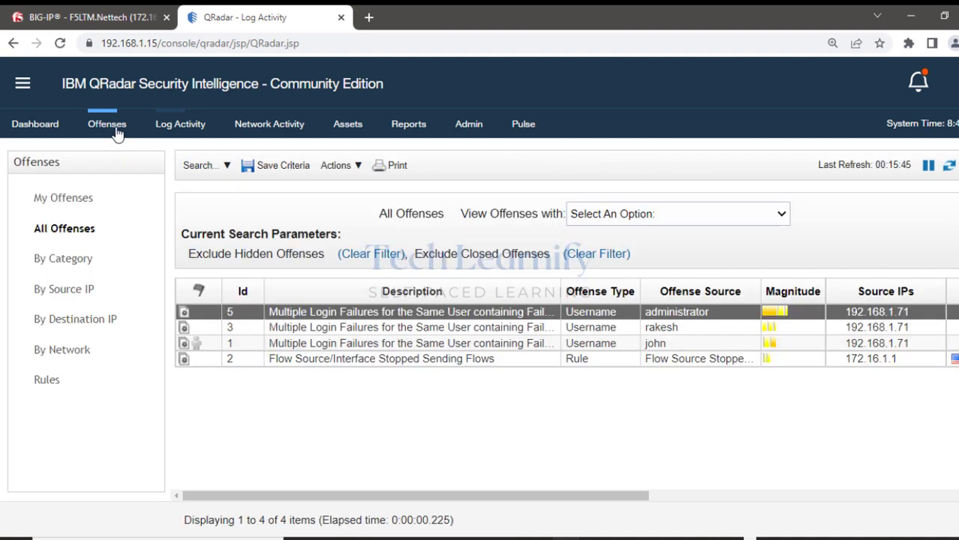